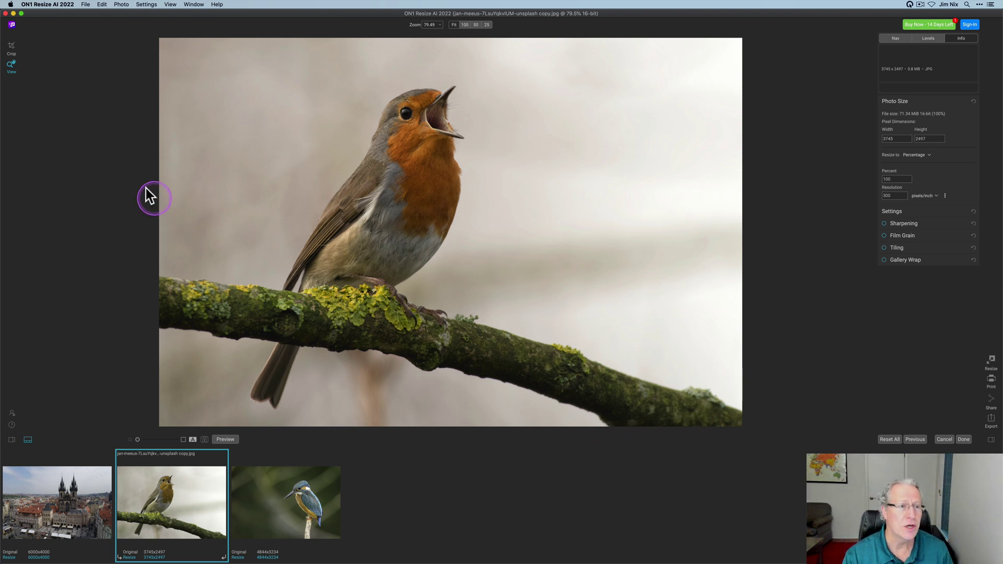
{"action": "left_click", "coordinate": [11, 45]}
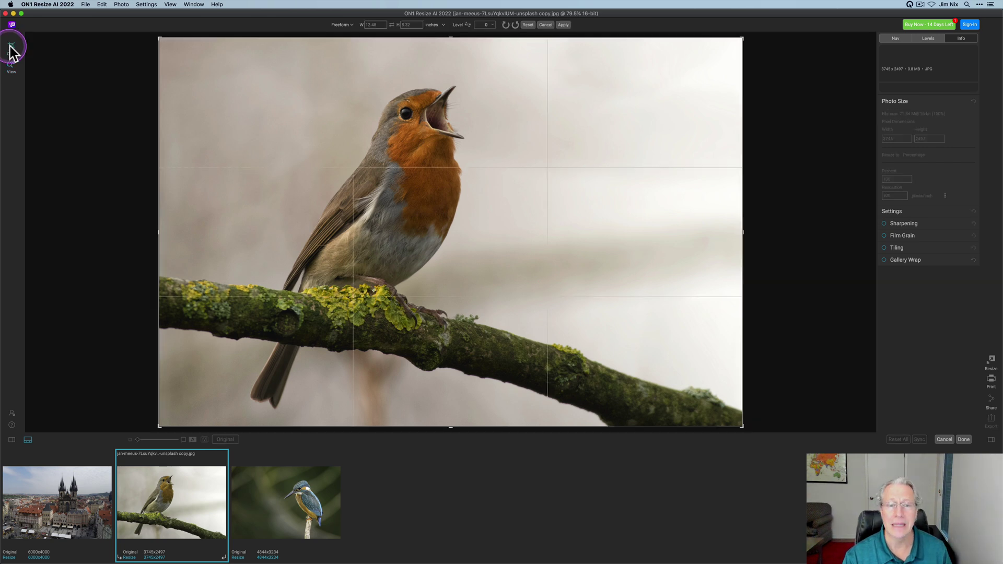
{"action": "left_click", "coordinate": [536, 73]}
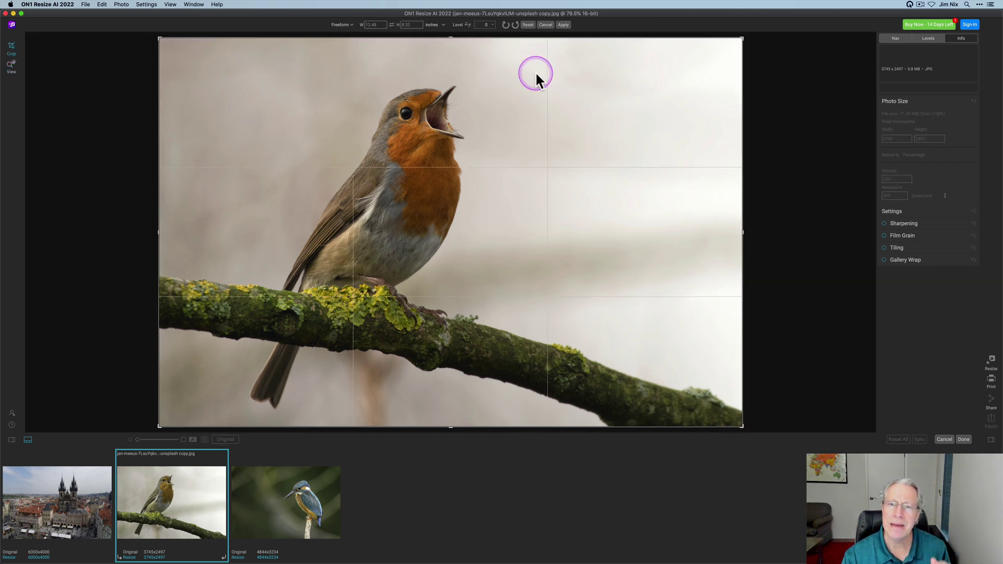
{"action": "left_click", "coordinate": [544, 25]}
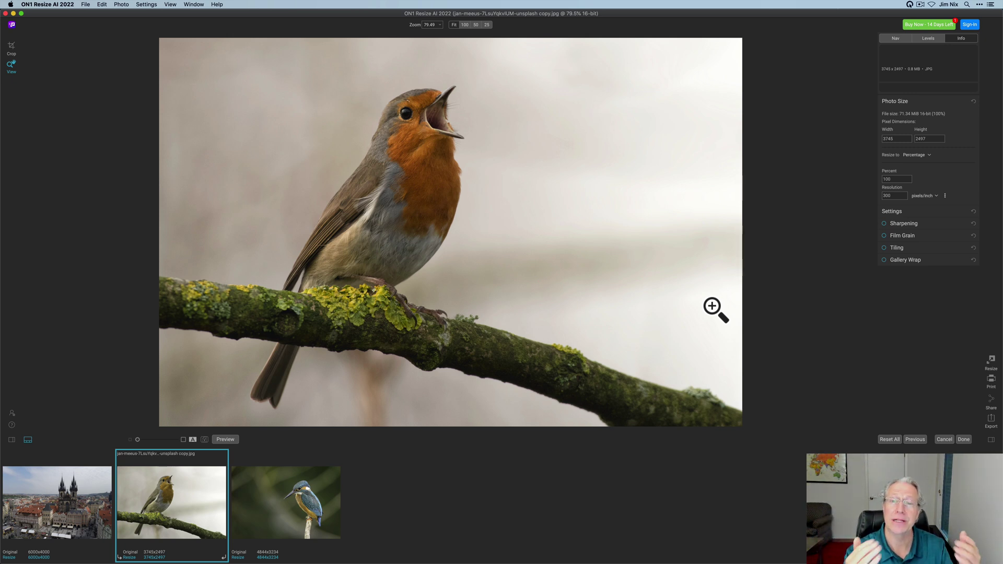
{"action": "left_click", "coordinate": [12, 440]}
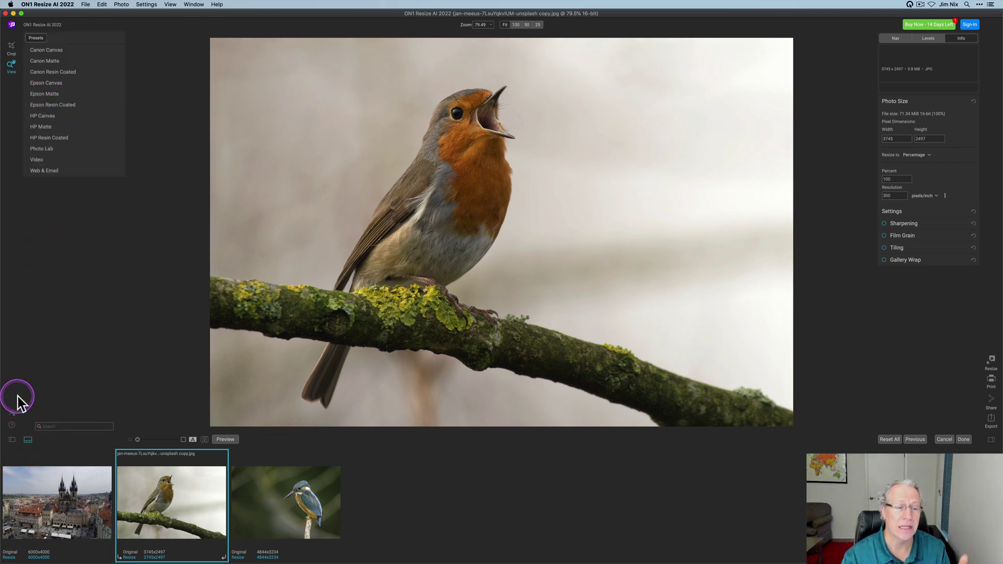
{"action": "left_click", "coordinate": [12, 439]}
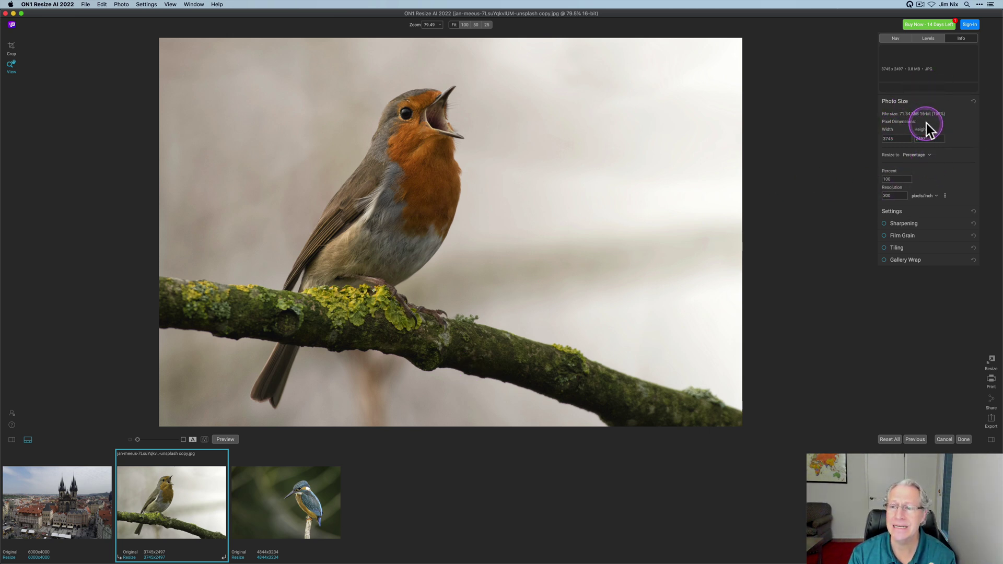
Step: Try the Dimensions and print-size options, then resize the robin by Percentage at 300%
{"action": "left_click", "coordinate": [918, 154]}
{"action": "left_click", "coordinate": [920, 162]}
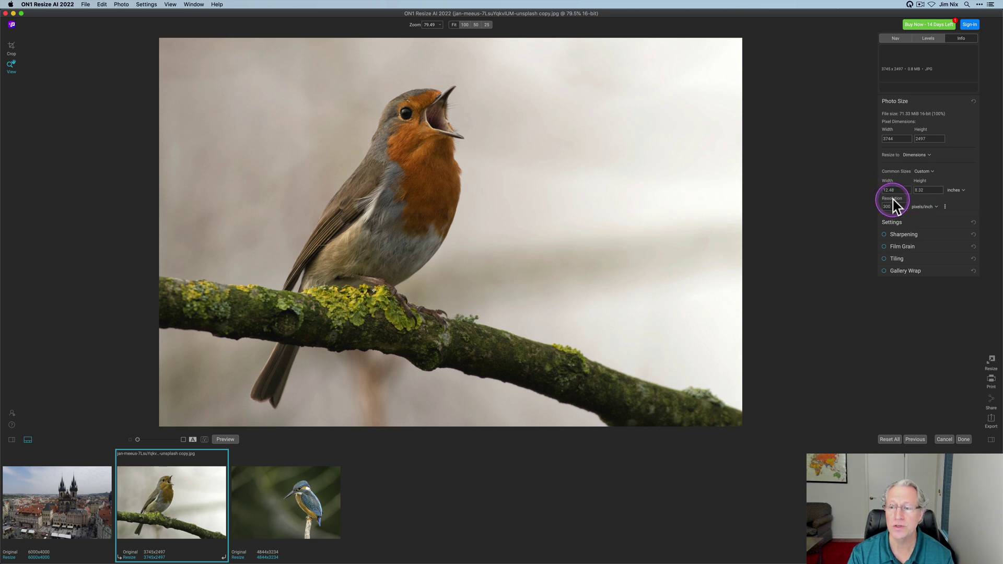
{"action": "left_click", "coordinate": [923, 171]}
{"action": "left_click", "coordinate": [916, 154]}
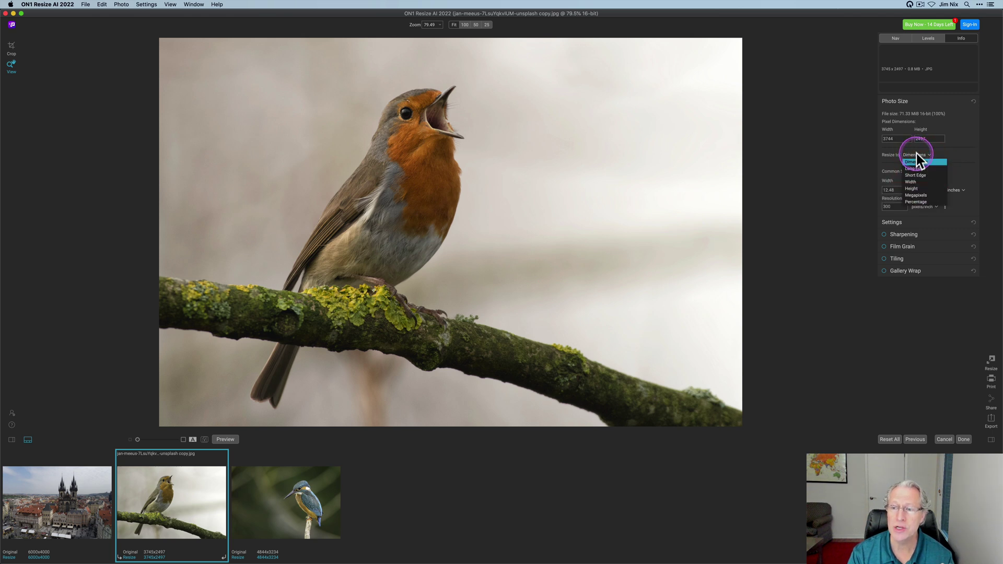
{"action": "left_click", "coordinate": [921, 201]}
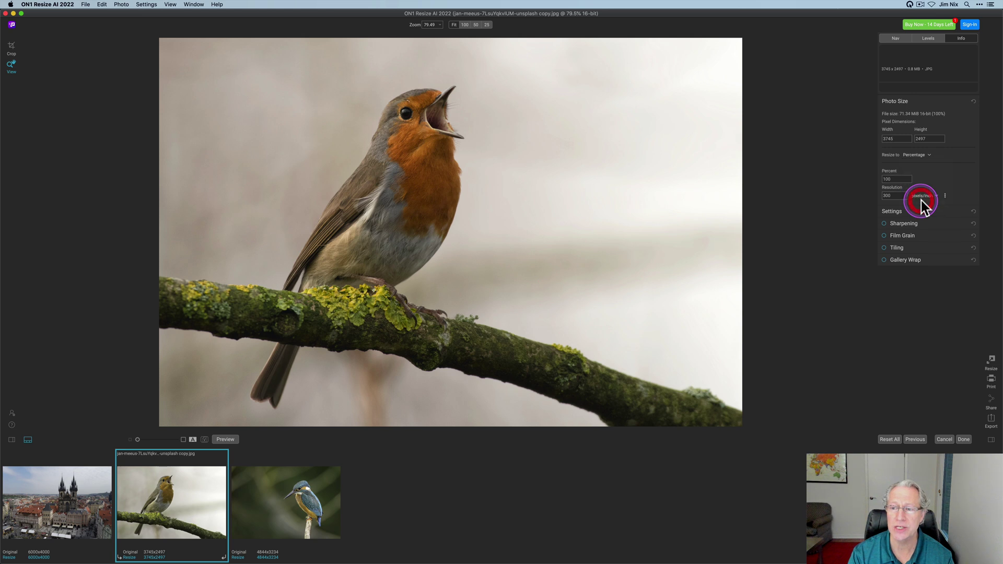
{"action": "left_click", "coordinate": [887, 179]}
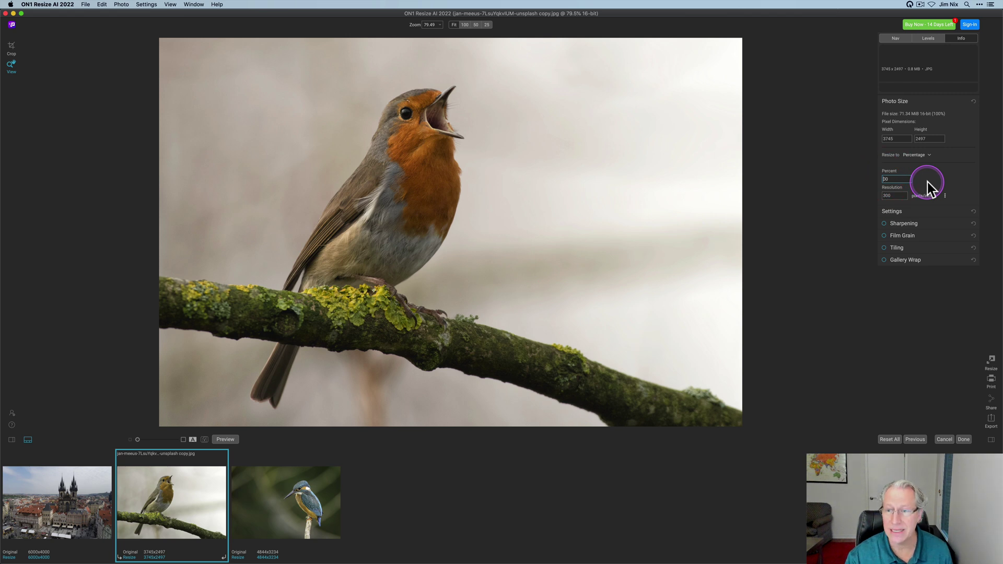
{"action": "type", "text": "3"}
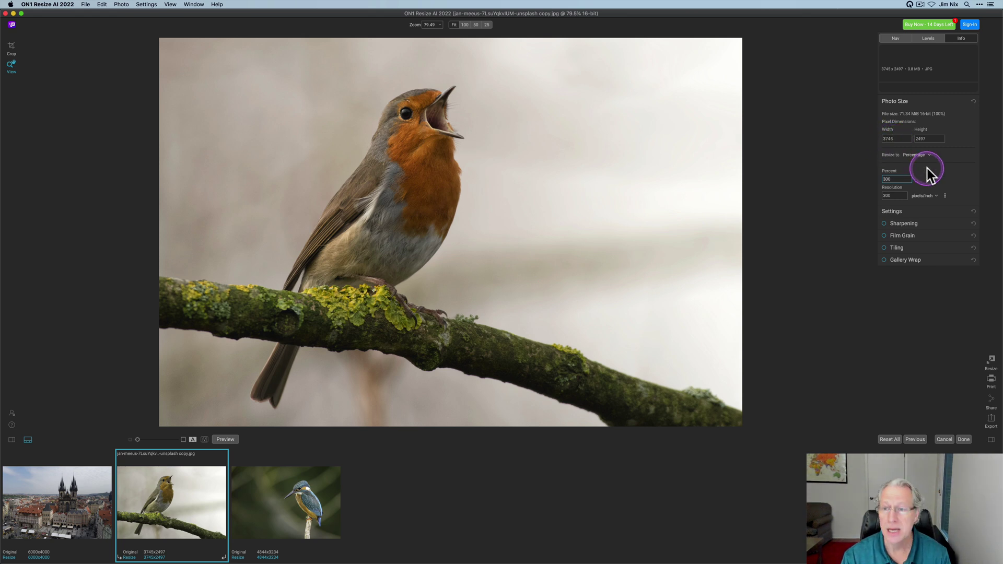
{"action": "key", "text": "Tab"}
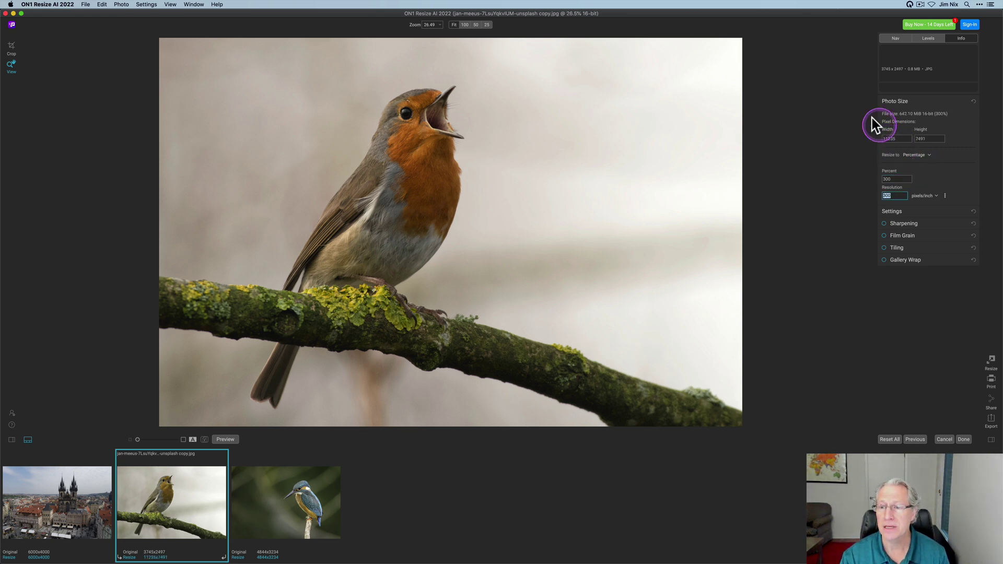
Step: Check the 300% size in inches and megapixels, then return to Percentage
{"action": "left_click", "coordinate": [891, 144]}
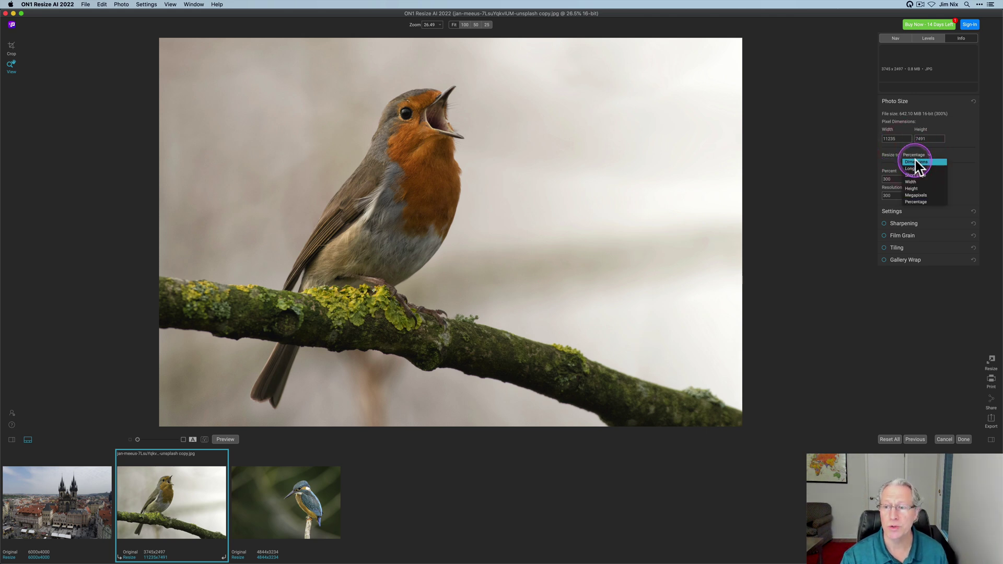
{"action": "left_click", "coordinate": [915, 160]}
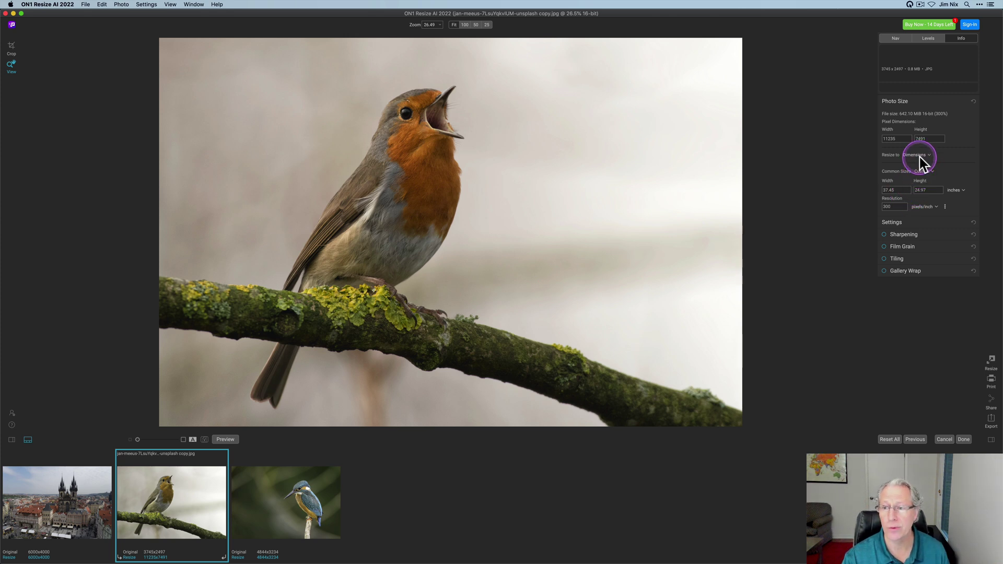
{"action": "left_click", "coordinate": [918, 155]}
{"action": "left_click", "coordinate": [918, 195]}
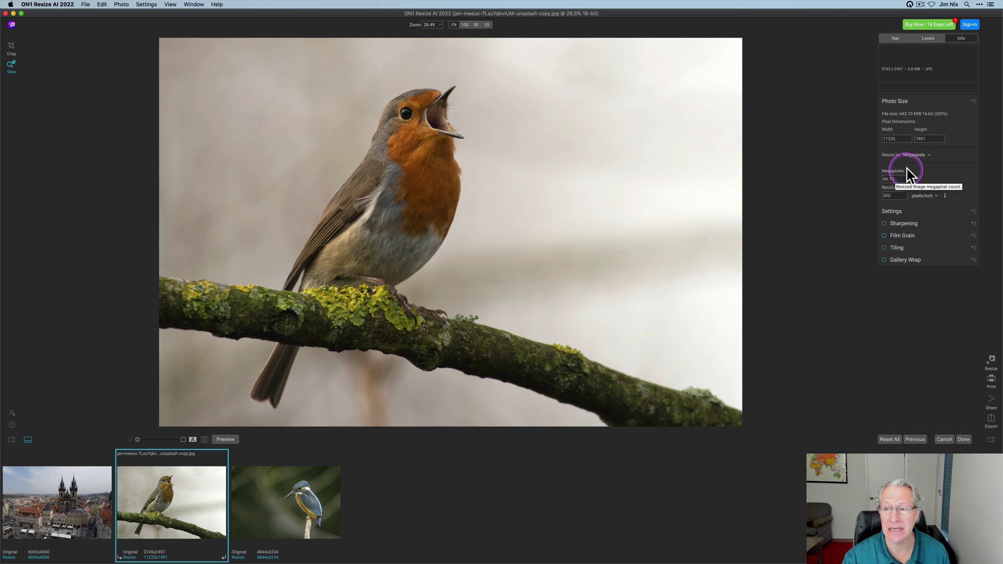
{"action": "left_click", "coordinate": [916, 154]}
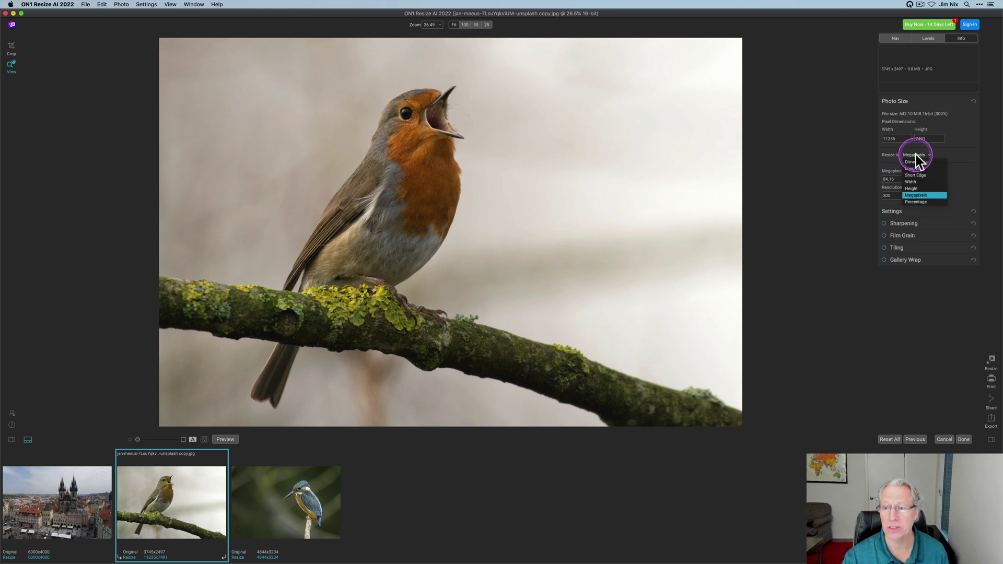
{"action": "left_click", "coordinate": [916, 202]}
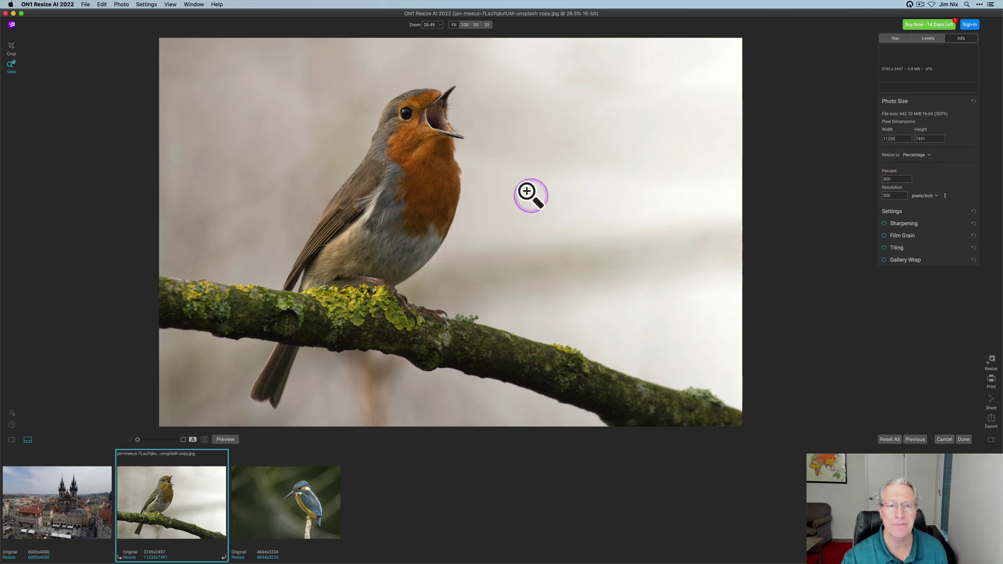
Step: View the enlarged robin at 100% to inspect its detail
{"action": "left_click", "coordinate": [465, 25]}
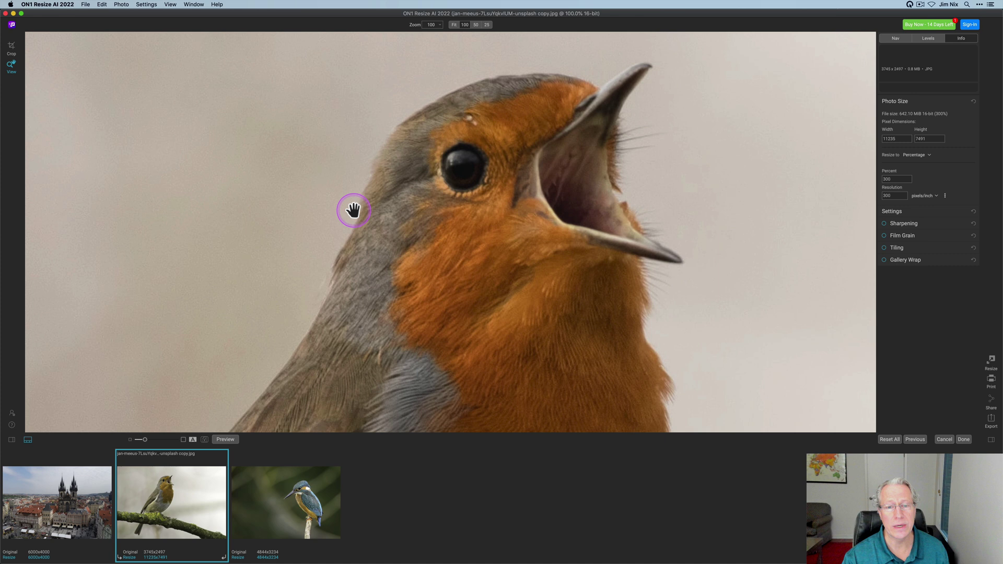
{"action": "left_click", "coordinate": [353, 210]}
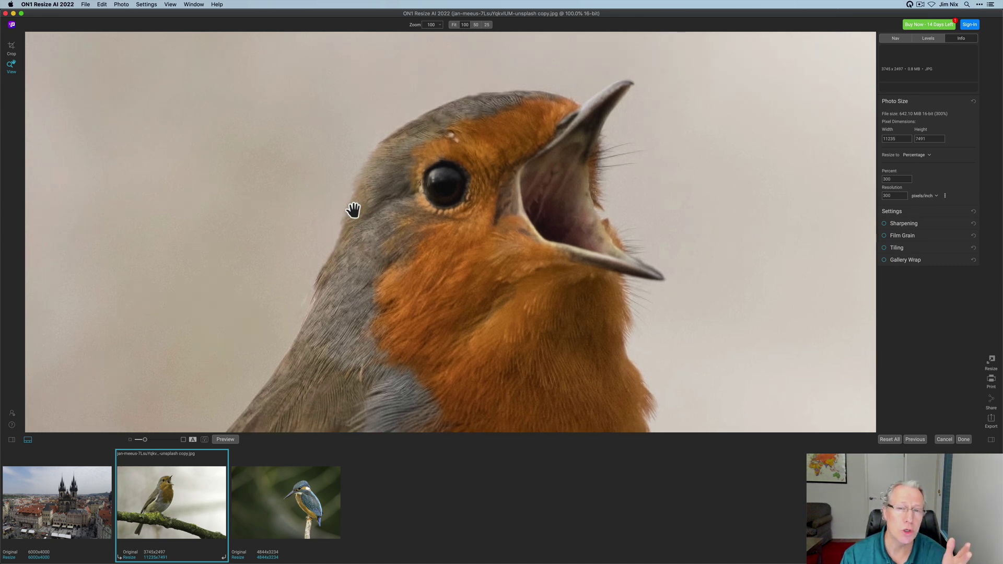
{"action": "left_click", "coordinate": [398, 235]}
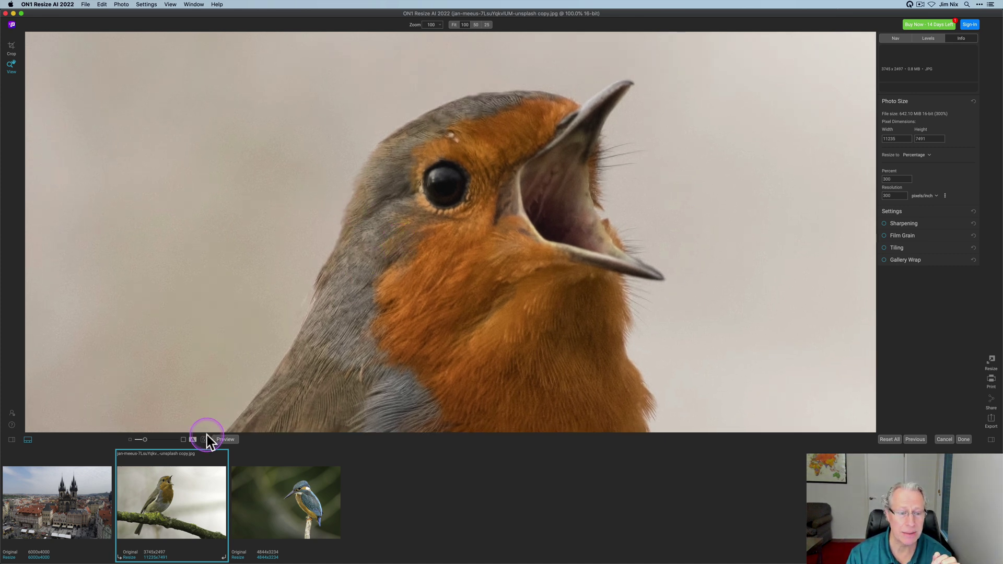
Step: Sweep the split before/after divider across the robin's face and breast feathers
{"action": "left_click", "coordinate": [193, 440]}
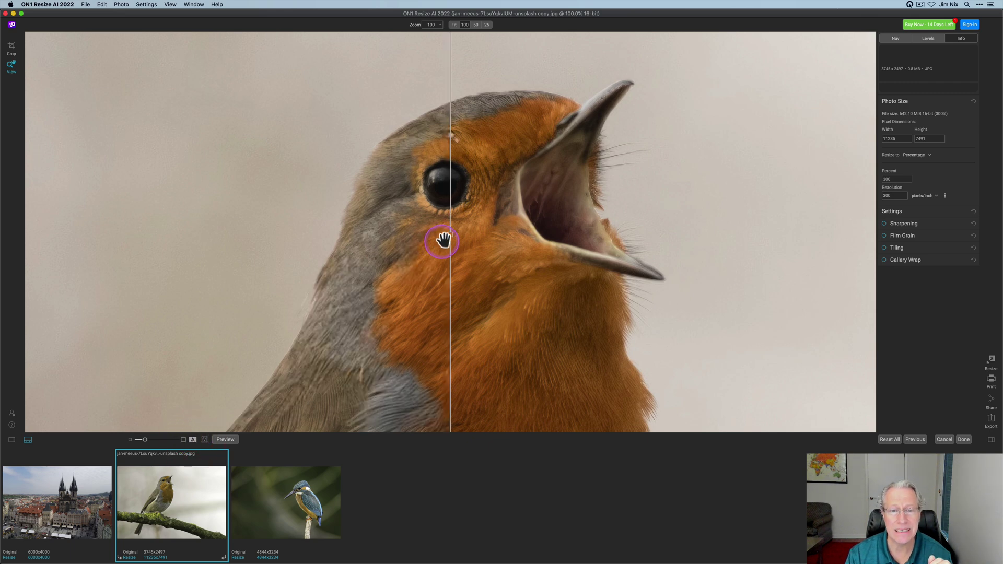
{"action": "left_click", "coordinate": [472, 221]}
{"action": "left_click_drag", "start_coordinate": [432, 218], "coordinate": [358, 227]}
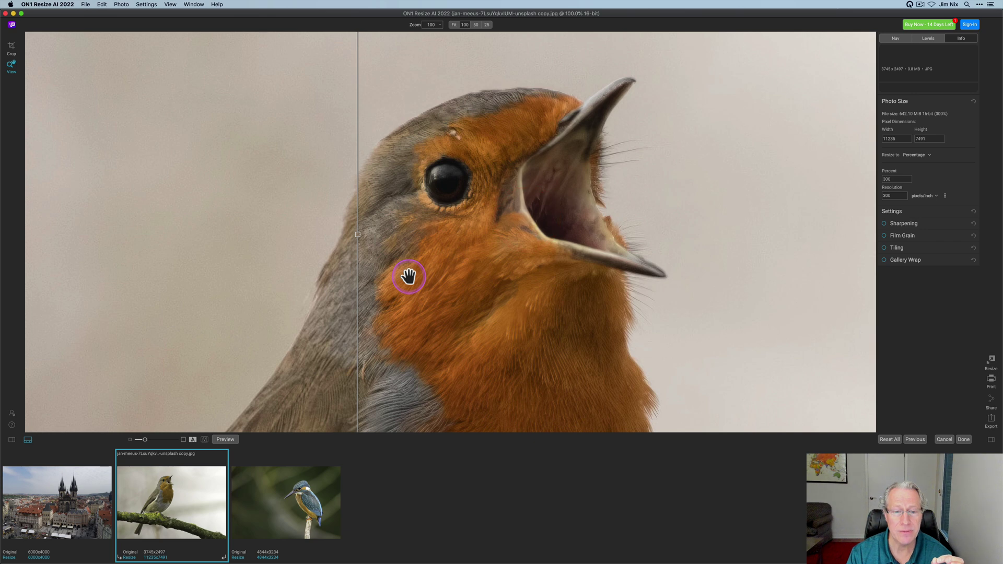
{"action": "left_click_drag", "start_coordinate": [382, 394], "coordinate": [409, 277]}
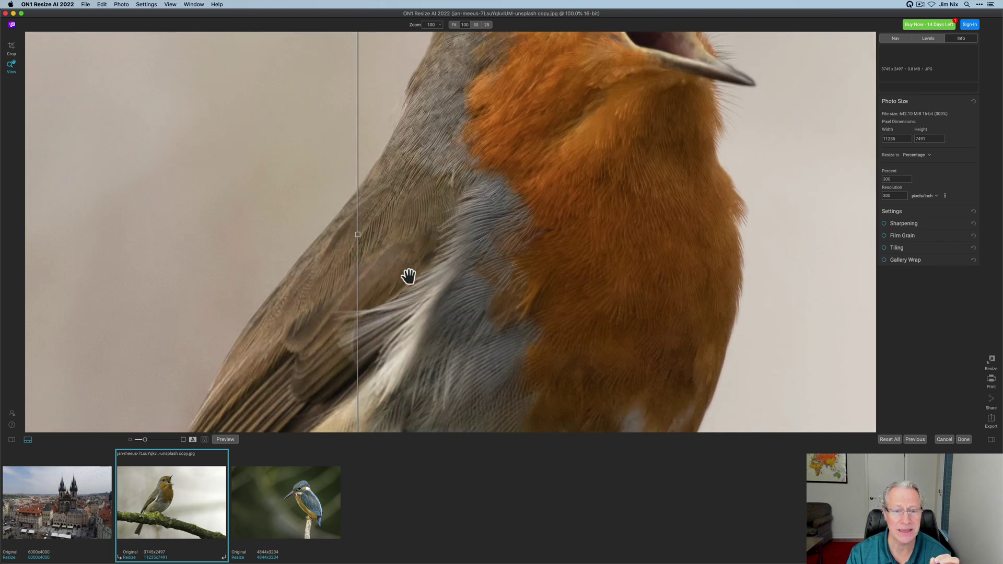
{"action": "left_click", "coordinate": [359, 262]}
{"action": "left_click_drag", "start_coordinate": [358, 234], "coordinate": [427, 243]}
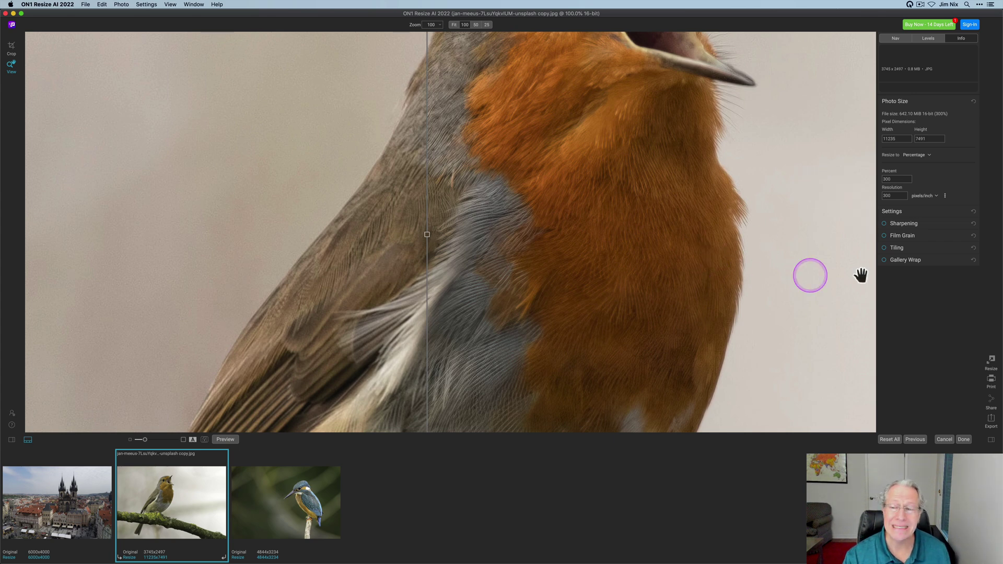
Step: Turn on sharpening for the robin using the Fix Focus preset
{"action": "left_click", "coordinate": [884, 224]}
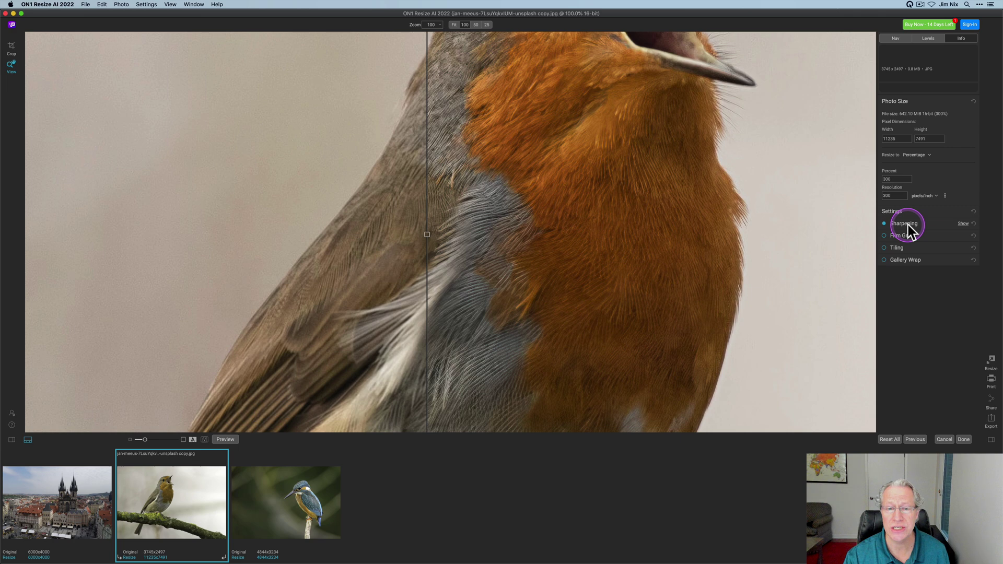
{"action": "left_click", "coordinate": [908, 225]}
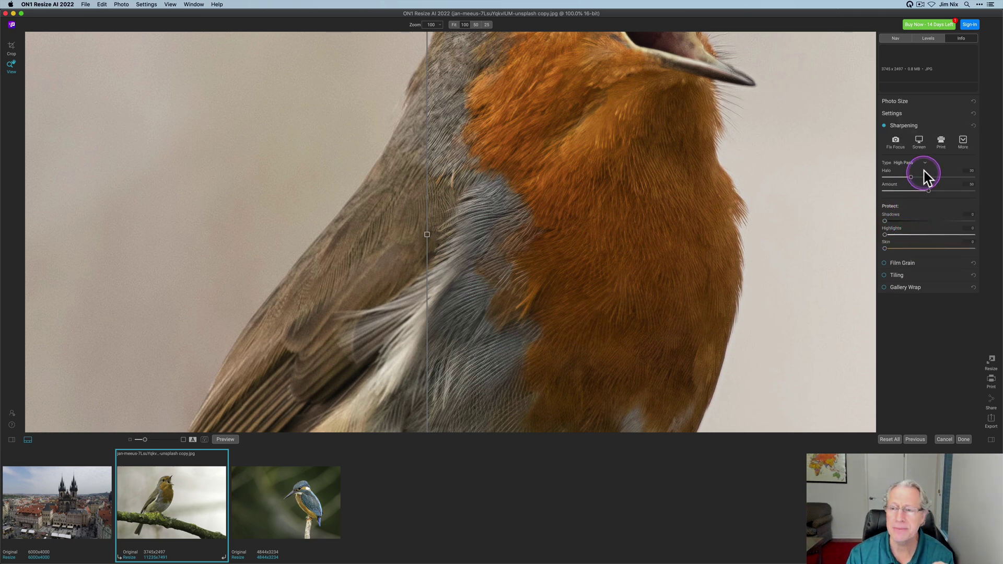
{"action": "left_click", "coordinate": [901, 148]}
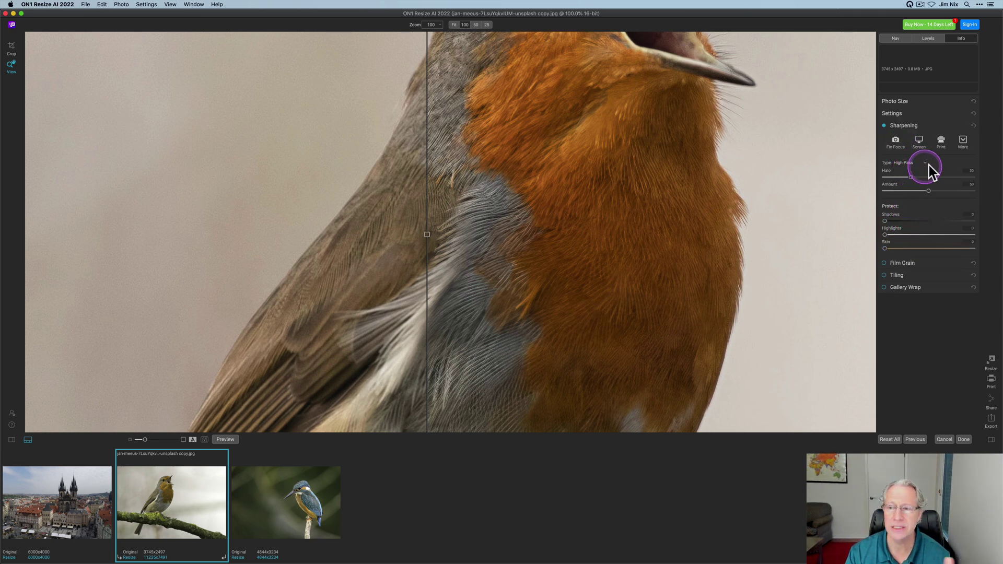
{"action": "left_click", "coordinate": [901, 126]}
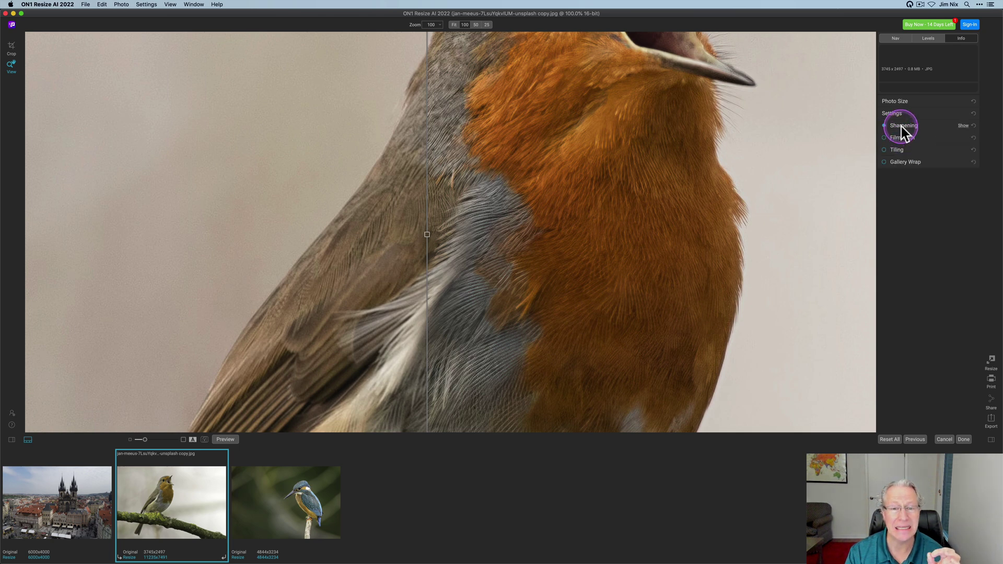
Step: Sweep the split divider across the robin's head, then add the kingfisher to the selection
{"action": "left_click_drag", "start_coordinate": [426, 235], "coordinate": [405, 214]}
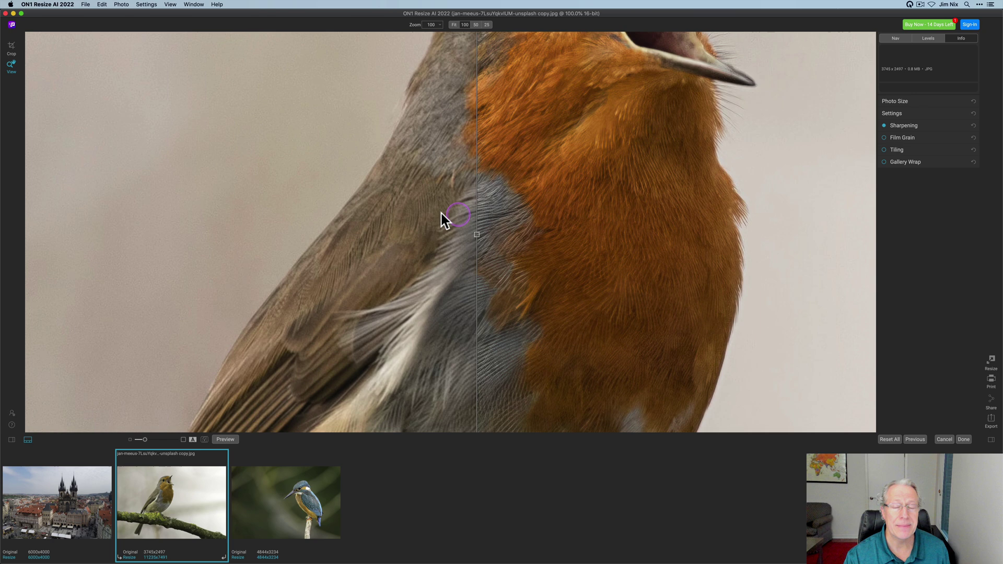
{"action": "scroll", "coordinate": [474, 205], "scroll_direction": "up", "scroll_amount": 10}
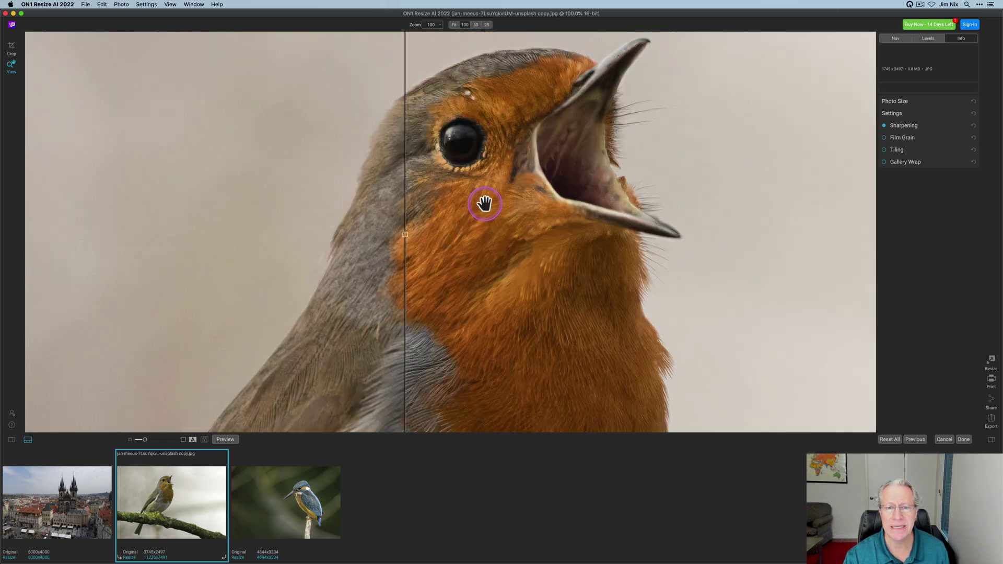
{"action": "scroll", "coordinate": [483, 205], "scroll_direction": "up", "scroll_amount": 2}
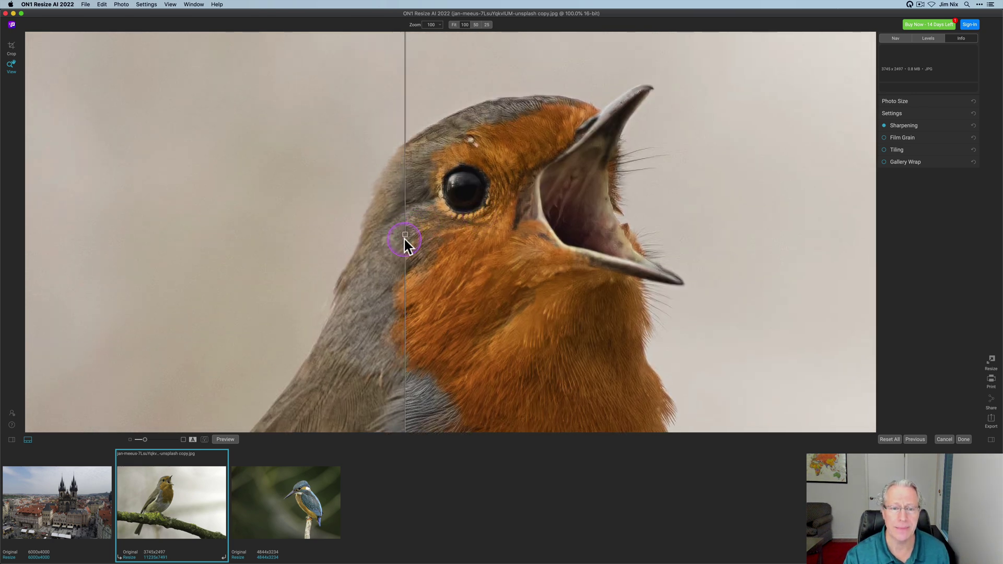
{"action": "left_click_drag", "start_coordinate": [405, 236], "coordinate": [725, 243]}
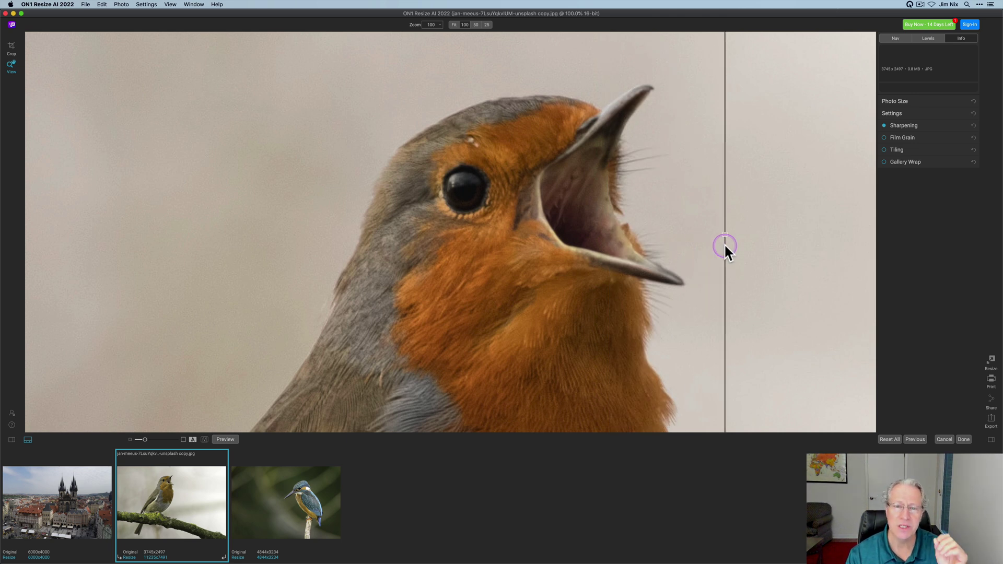
{"action": "left_click_drag", "start_coordinate": [724, 243], "coordinate": [373, 220]}
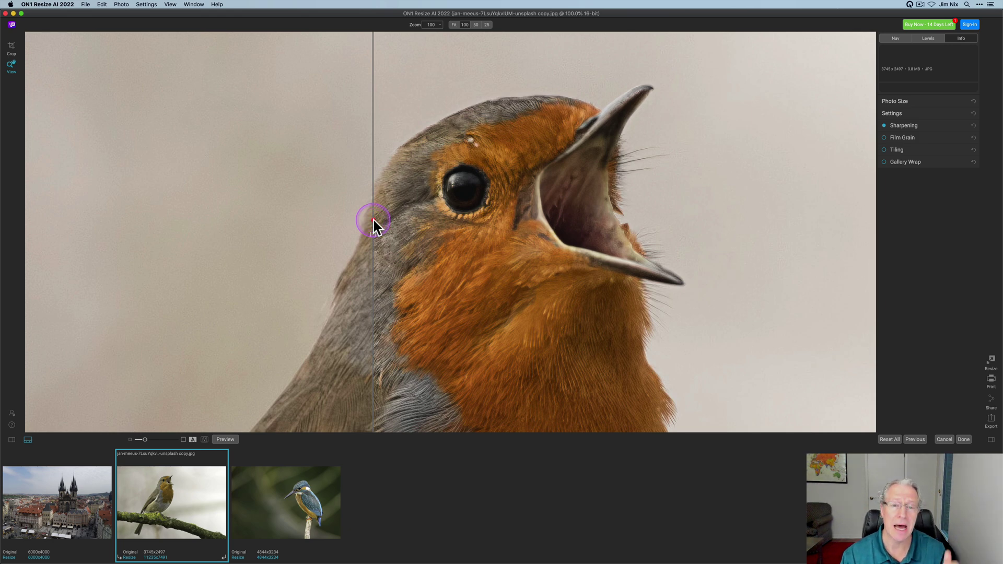
{"action": "left_click", "coordinate": [299, 493], "text": "super"}
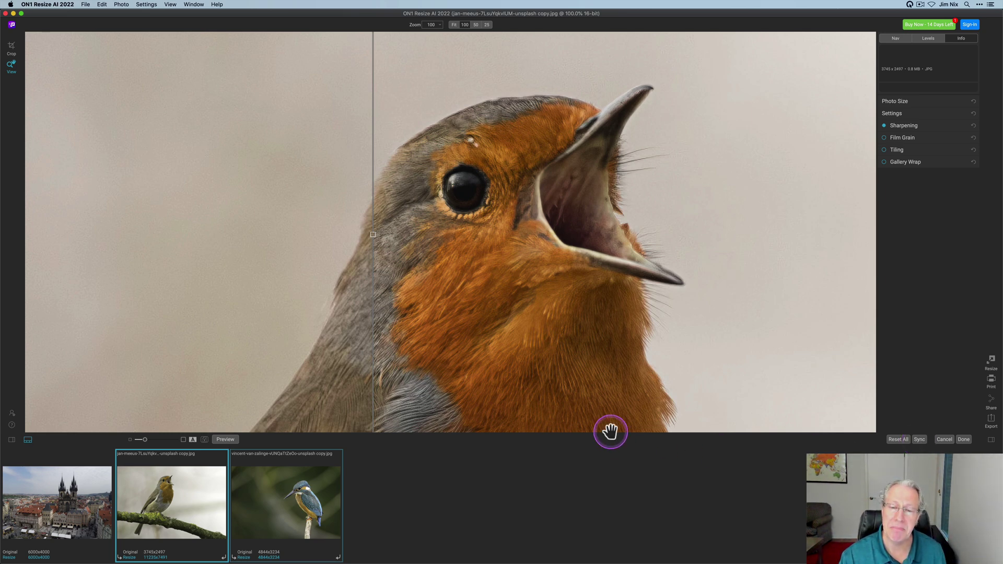
Step: Switch to the kingfisher photo and fit it in the view
{"action": "left_click", "coordinate": [382, 467]}
{"action": "left_click", "coordinate": [321, 483]}
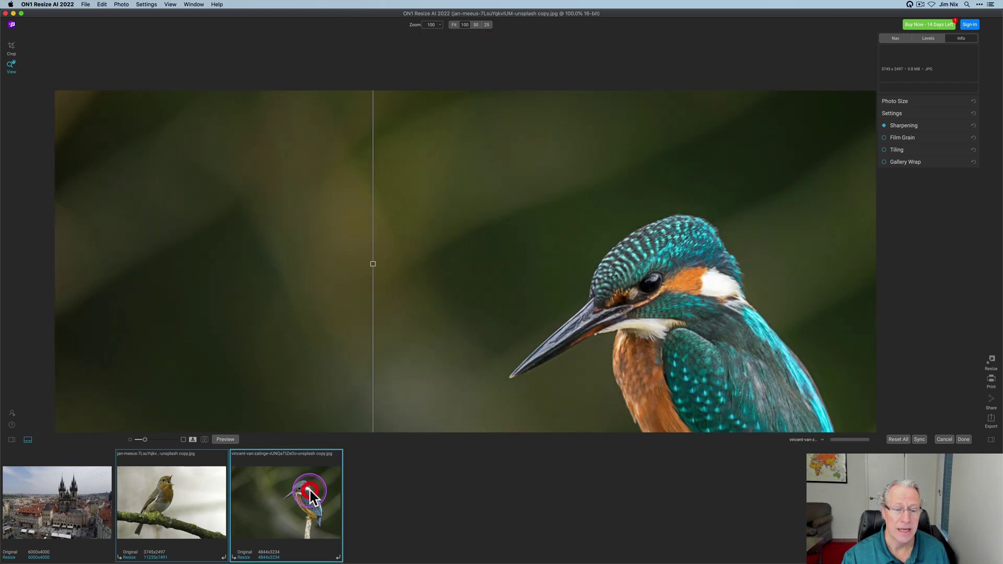
{"action": "left_click", "coordinate": [628, 329]}
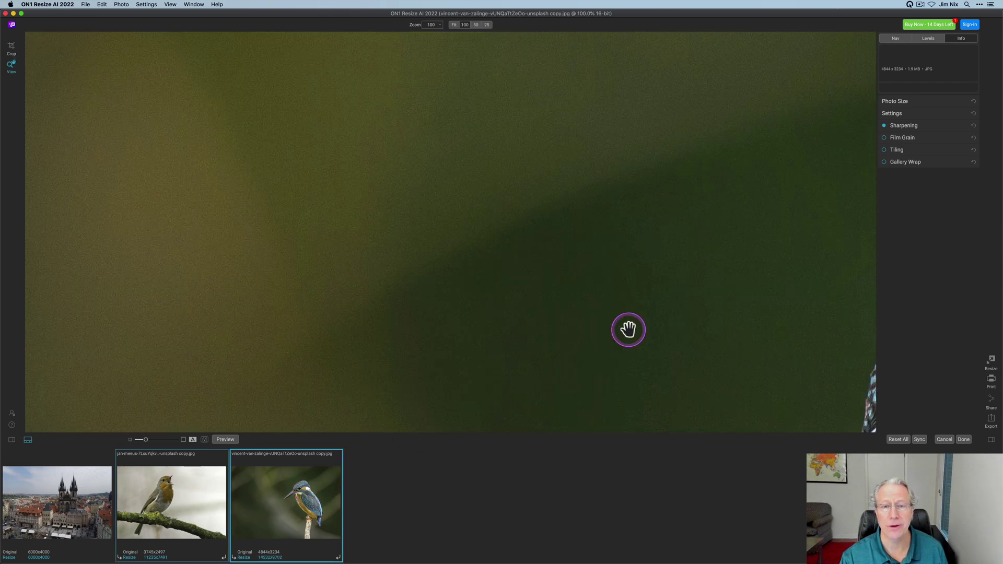
{"action": "left_click", "coordinate": [454, 25]}
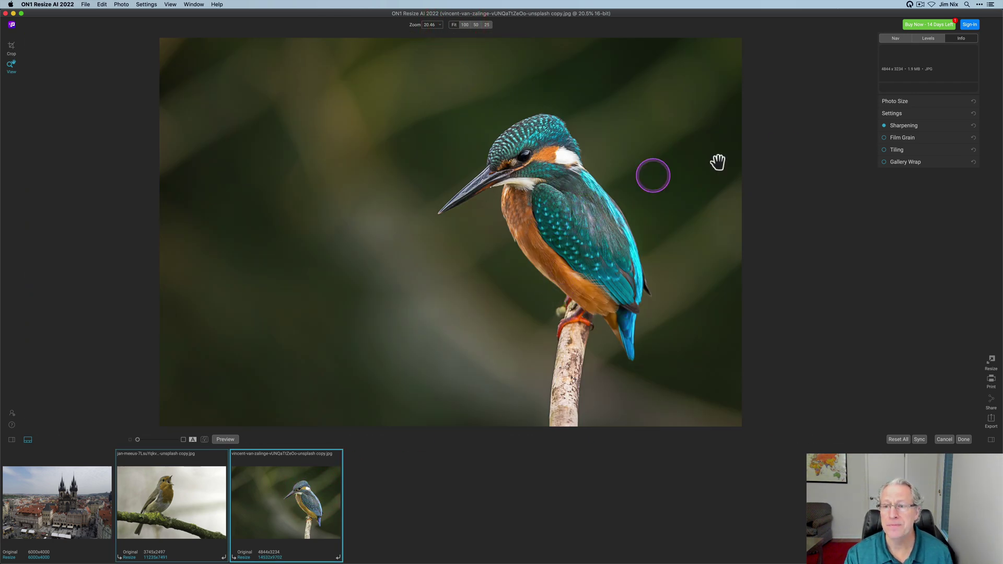
Step: Confirm the 14532 × 9702 output size and view the original kingfisher at 100%
{"action": "left_click", "coordinate": [899, 101]}
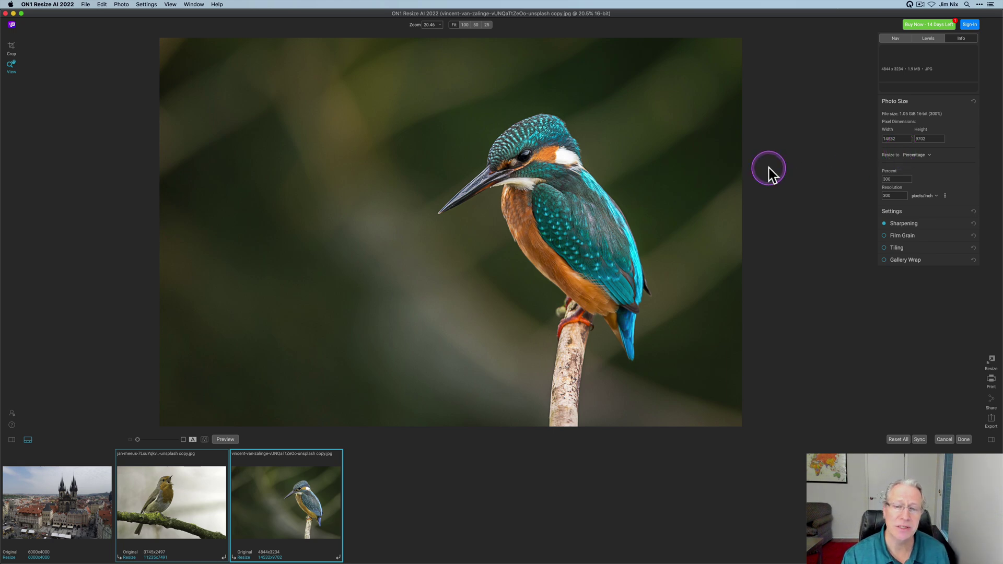
{"action": "left_click", "coordinate": [465, 24]}
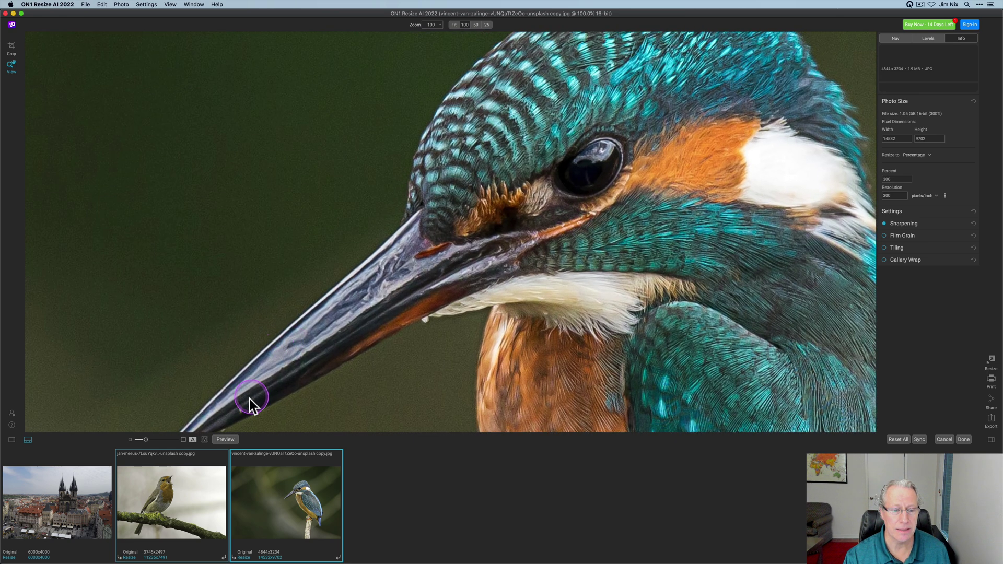
{"action": "left_click", "coordinate": [226, 439]}
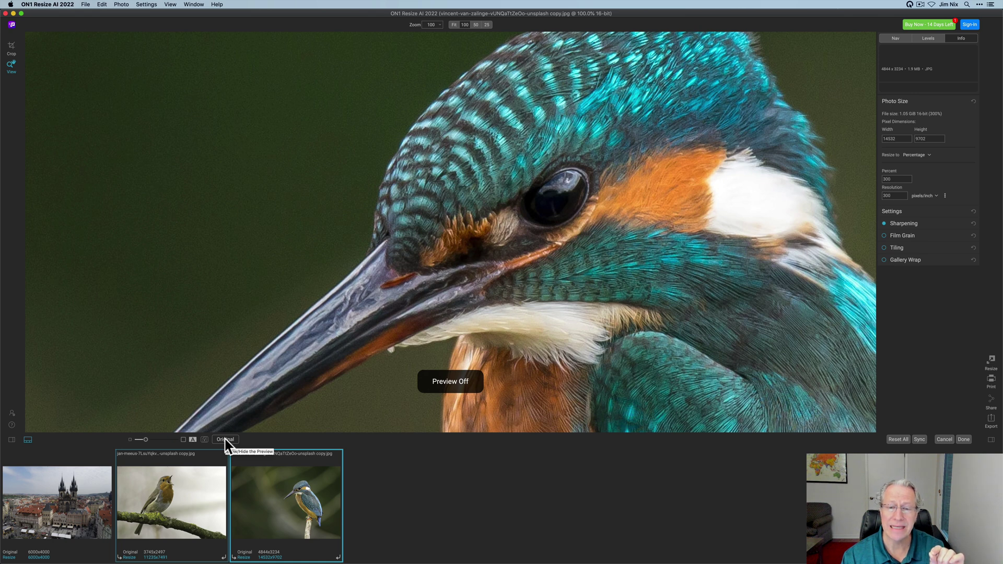
Step: Turn sharpening off and toggle between the original and processed kingfisher
{"action": "left_click", "coordinate": [226, 440]}
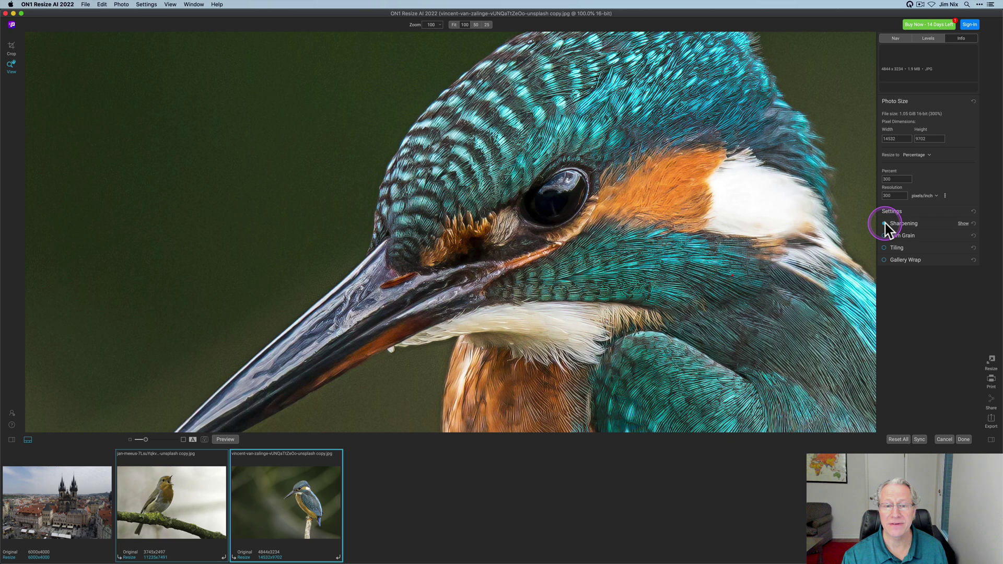
{"action": "left_click", "coordinate": [885, 224]}
{"action": "left_click", "coordinate": [231, 436]}
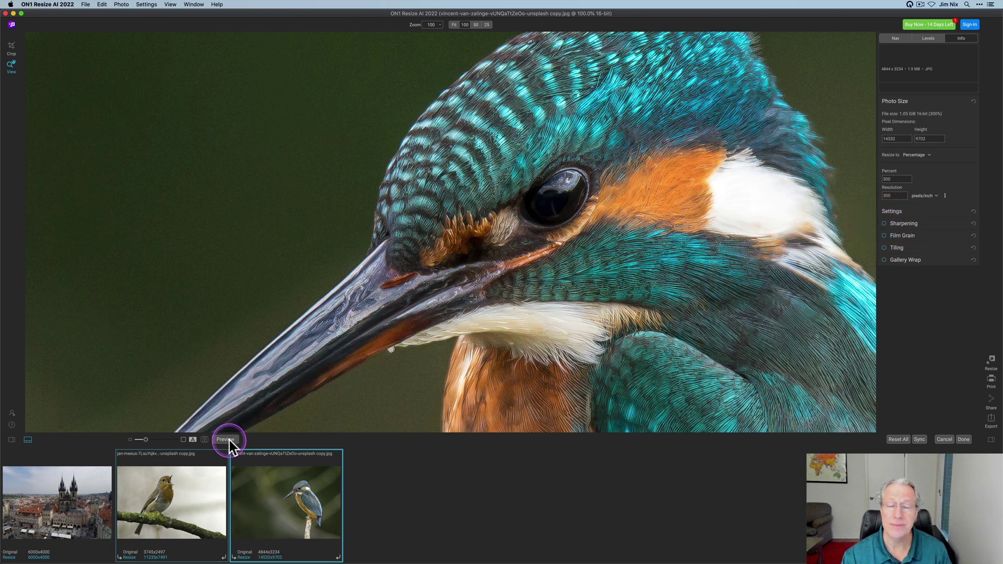
{"action": "left_click", "coordinate": [230, 441]}
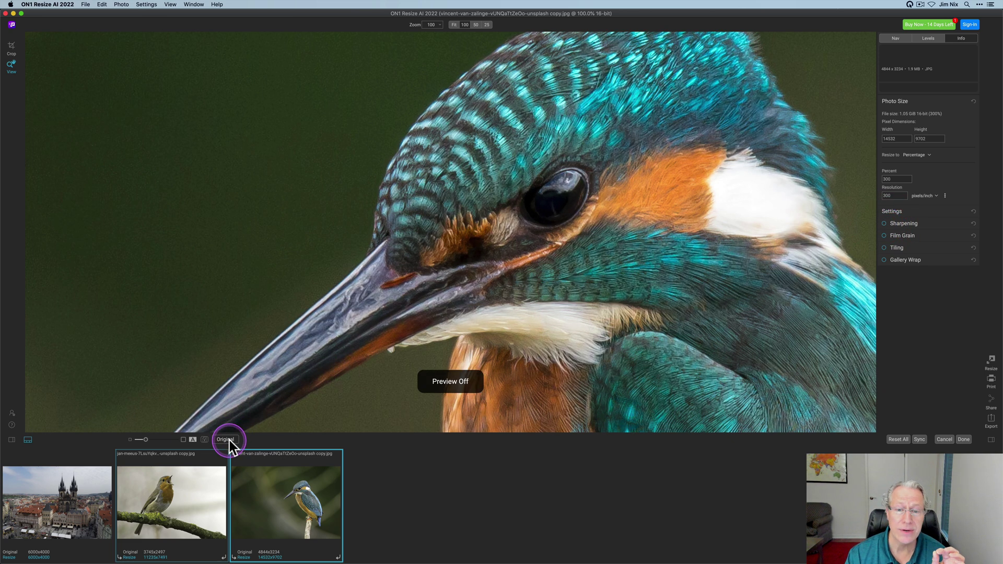
{"action": "left_click", "coordinate": [229, 440]}
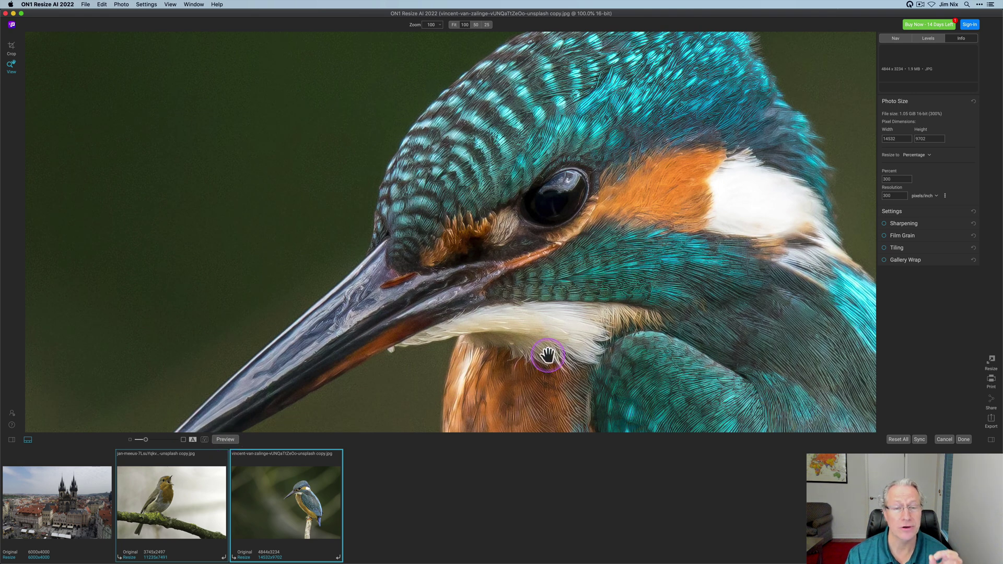
Step: Compare the kingfisher's eye and beak in split view, turning sharpening back on
{"action": "left_click", "coordinate": [192, 439]}
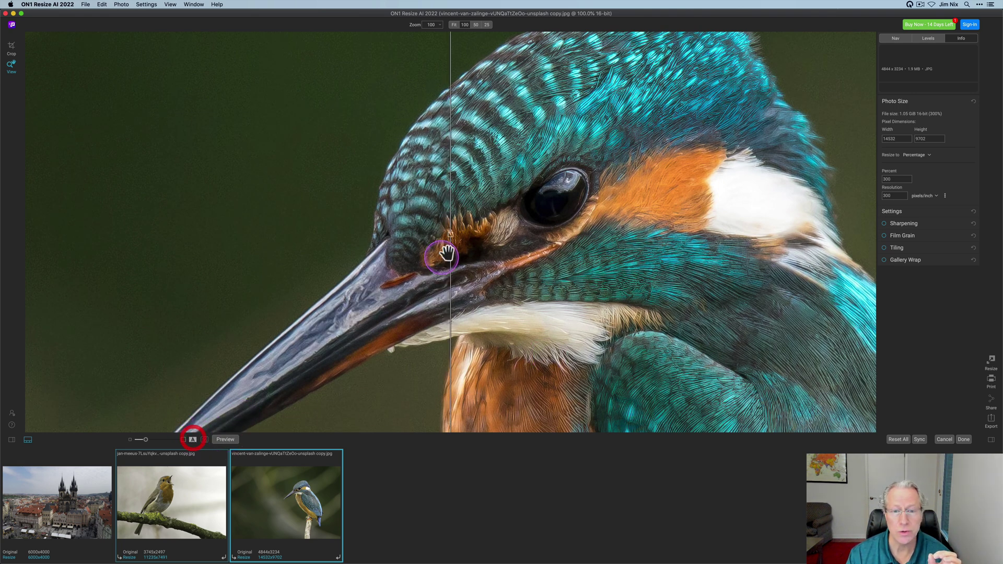
{"action": "left_click_drag", "start_coordinate": [451, 232], "coordinate": [490, 164]}
{"action": "left_click", "coordinate": [884, 223]}
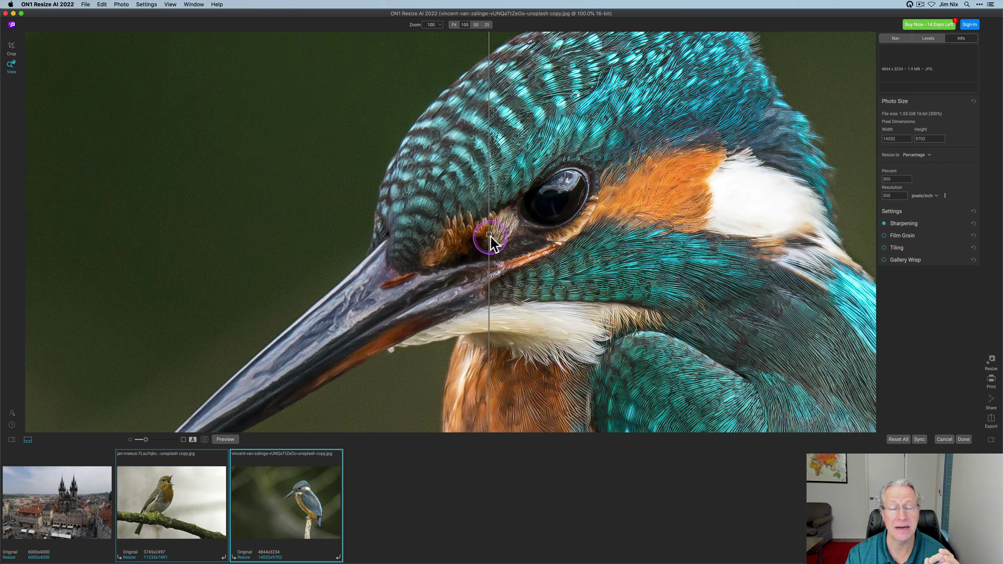
{"action": "left_click_drag", "start_coordinate": [490, 236], "coordinate": [438, 222]}
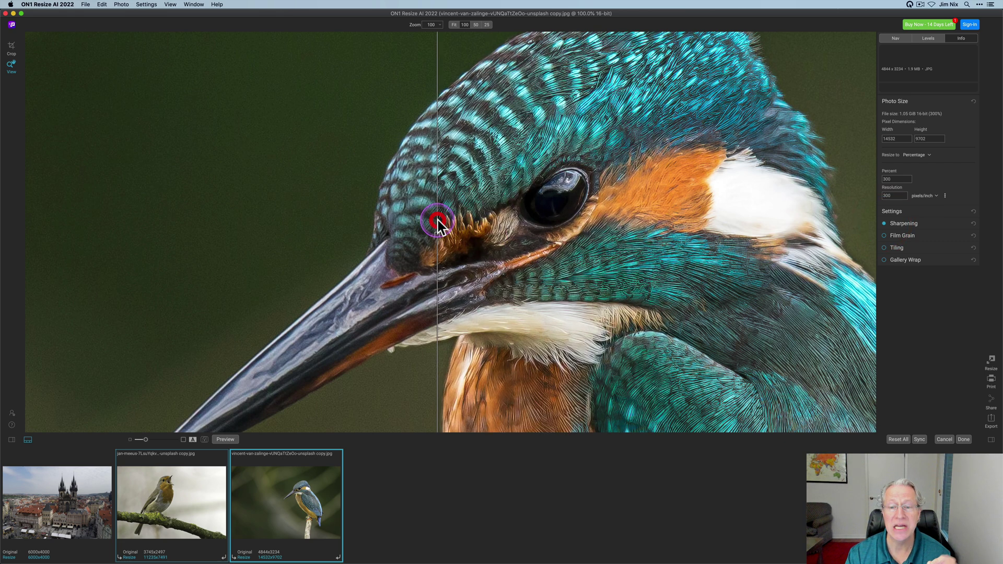
{"action": "left_click", "coordinate": [907, 223]}
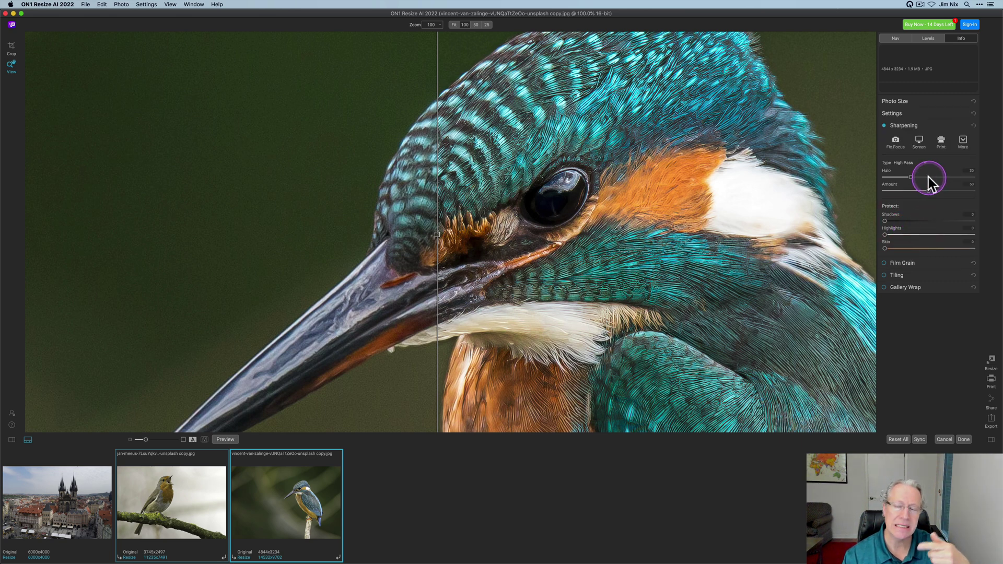
{"action": "left_click", "coordinate": [904, 125]}
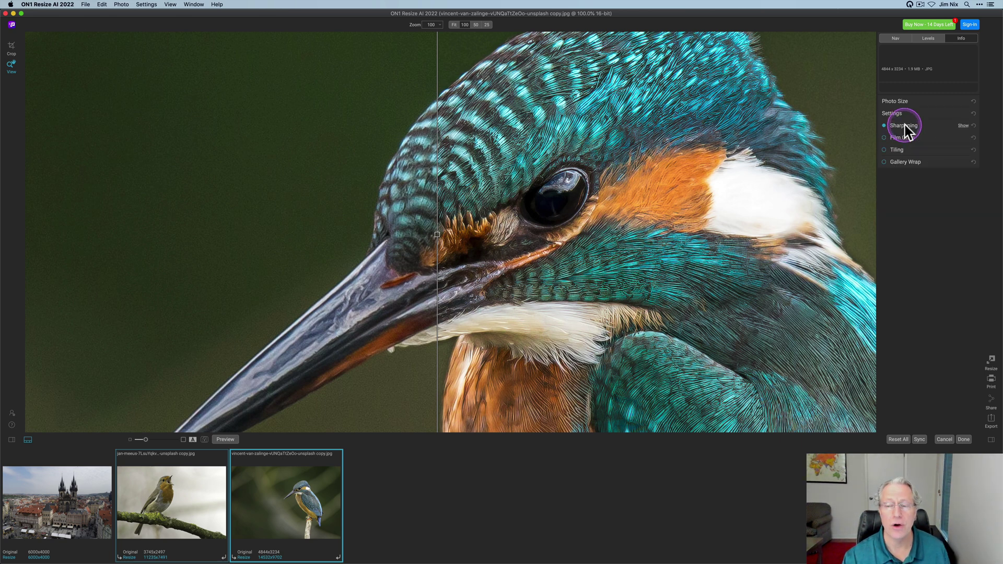
{"action": "left_click", "coordinate": [991, 418]}
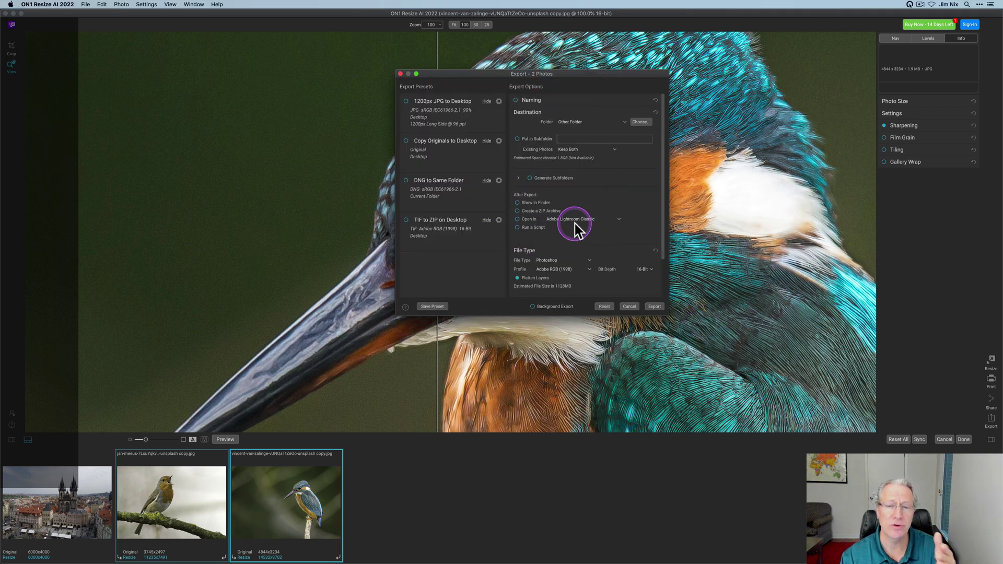
{"action": "left_click", "coordinate": [624, 307]}
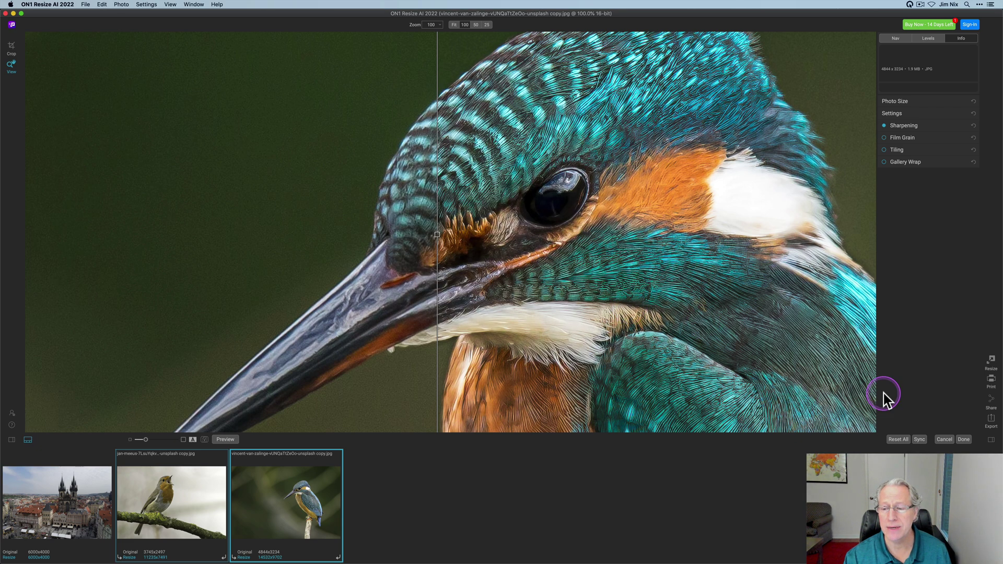
{"action": "left_click", "coordinate": [992, 384]}
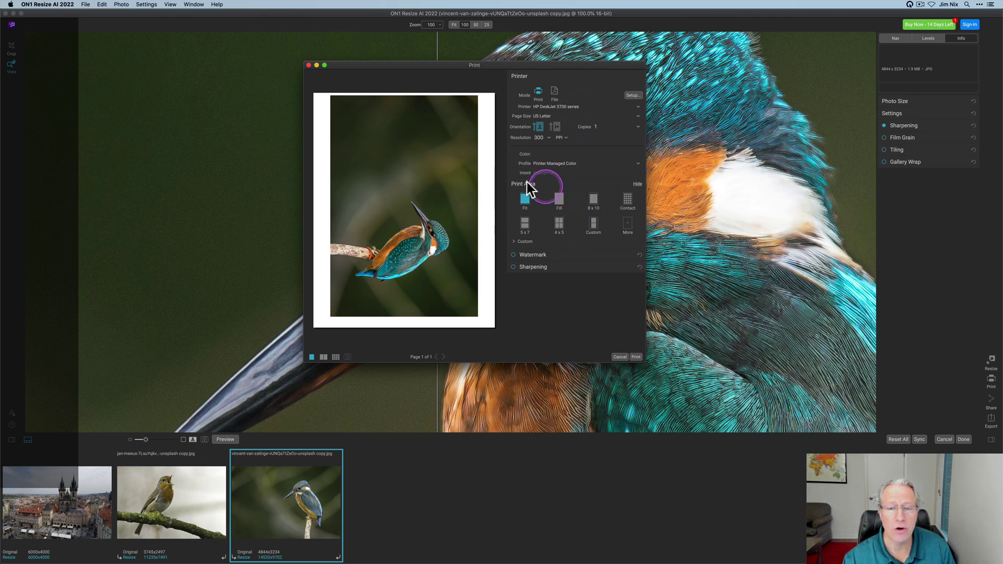
{"action": "left_click", "coordinate": [620, 357]}
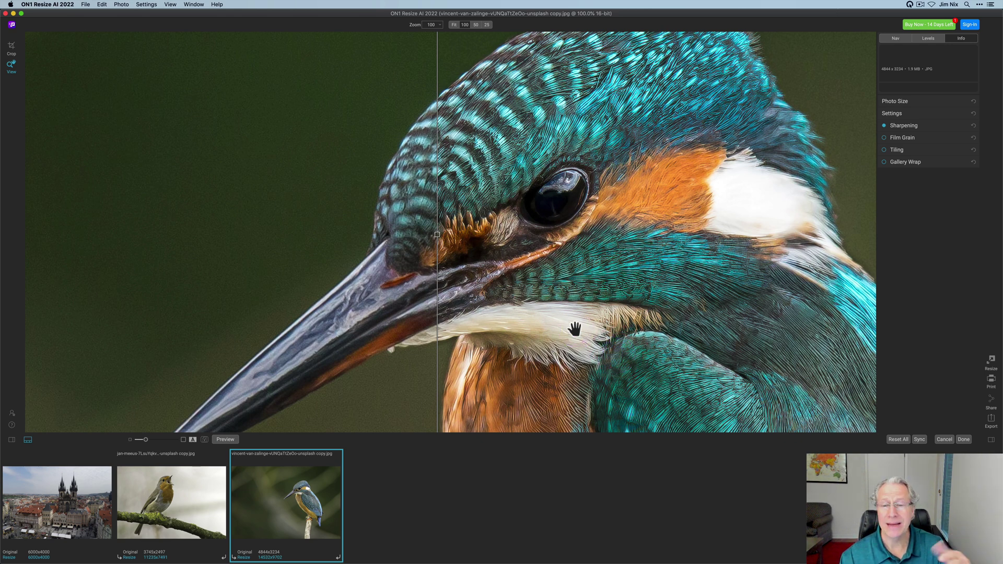
{"action": "left_click", "coordinate": [572, 354]}
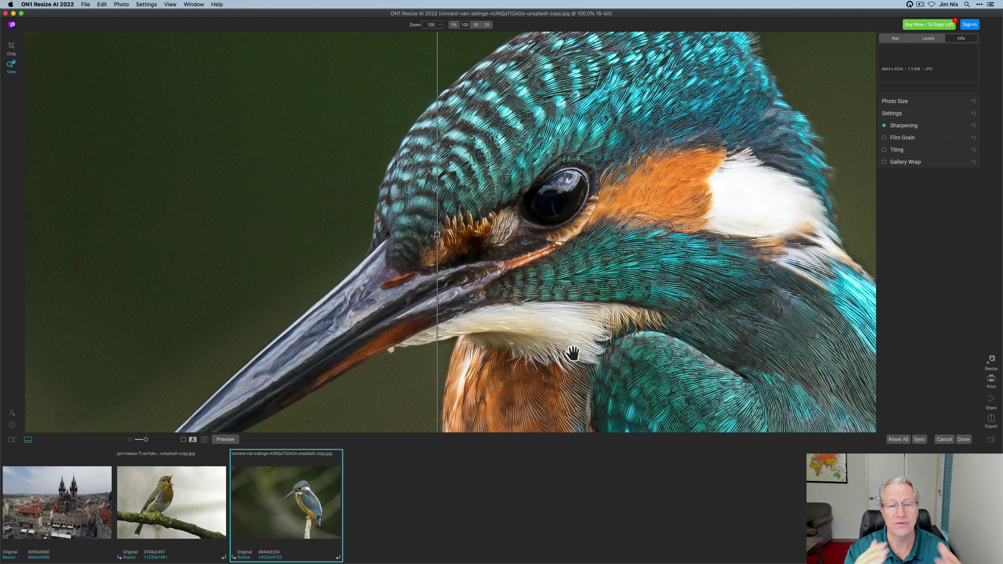
{"action": "left_click", "coordinate": [333, 429]}
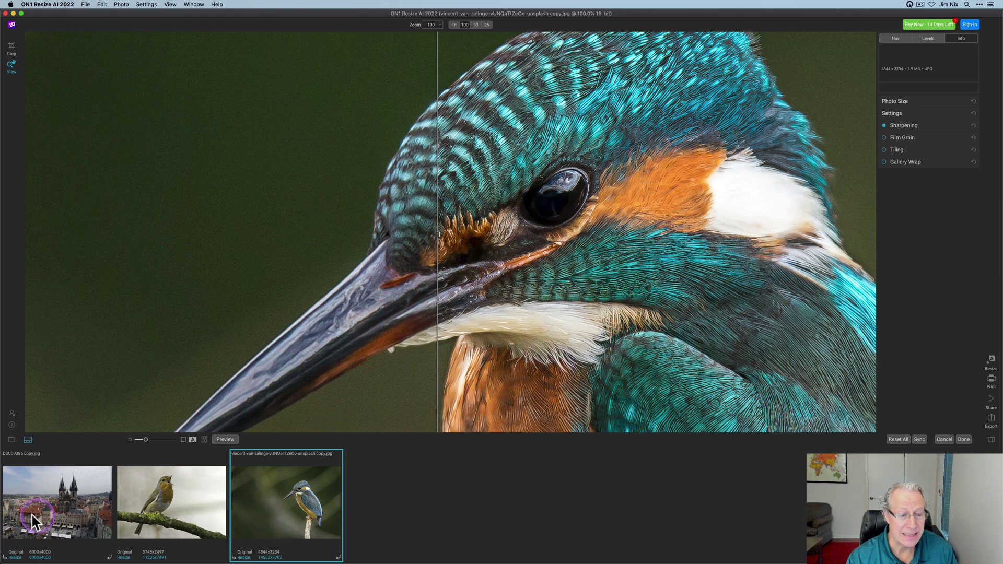
Step: Switch to the Prague photo, fit it, and check its 6000 × 4000 output size
{"action": "left_click", "coordinate": [63, 511]}
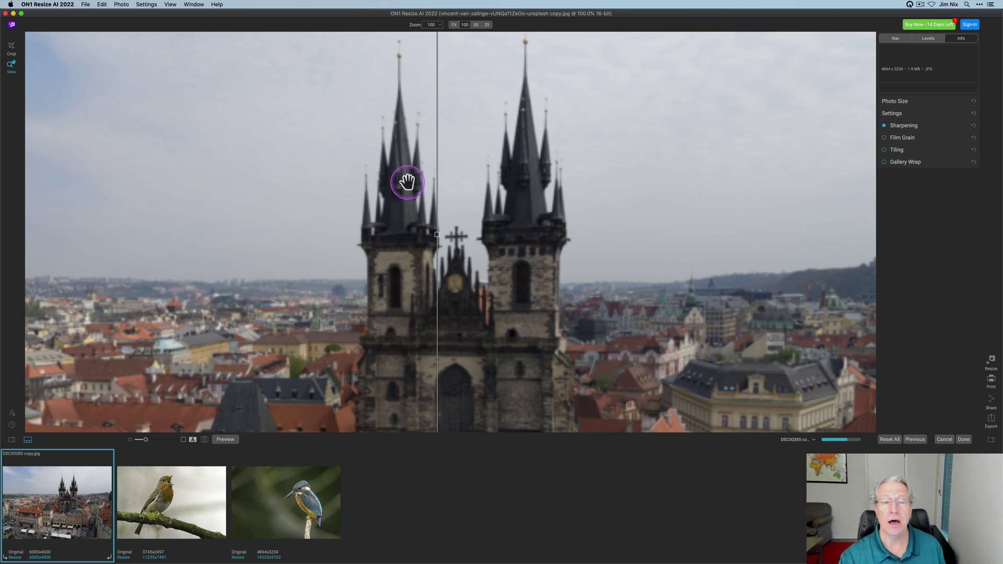
{"action": "left_click", "coordinate": [454, 25]}
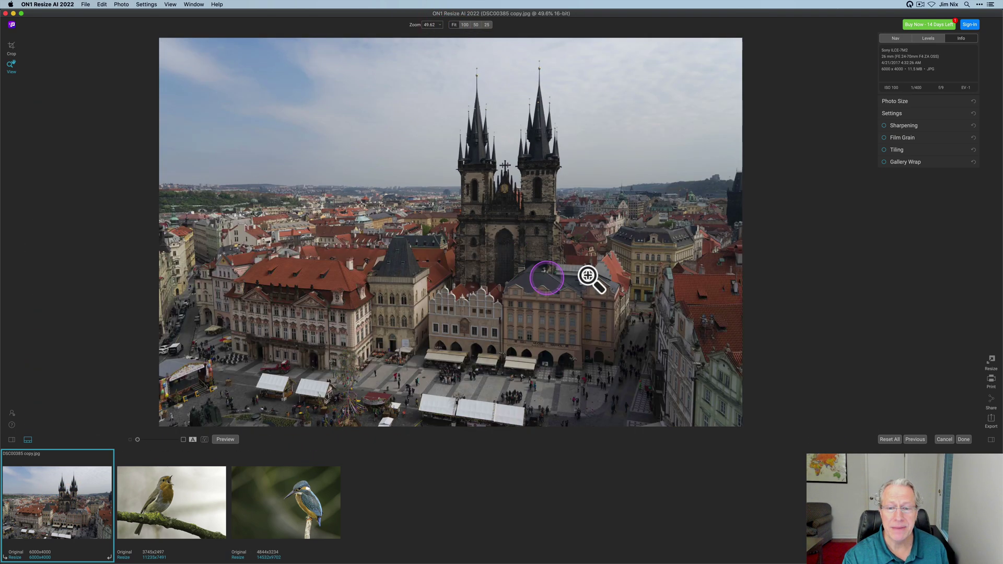
{"action": "left_click", "coordinate": [906, 102]}
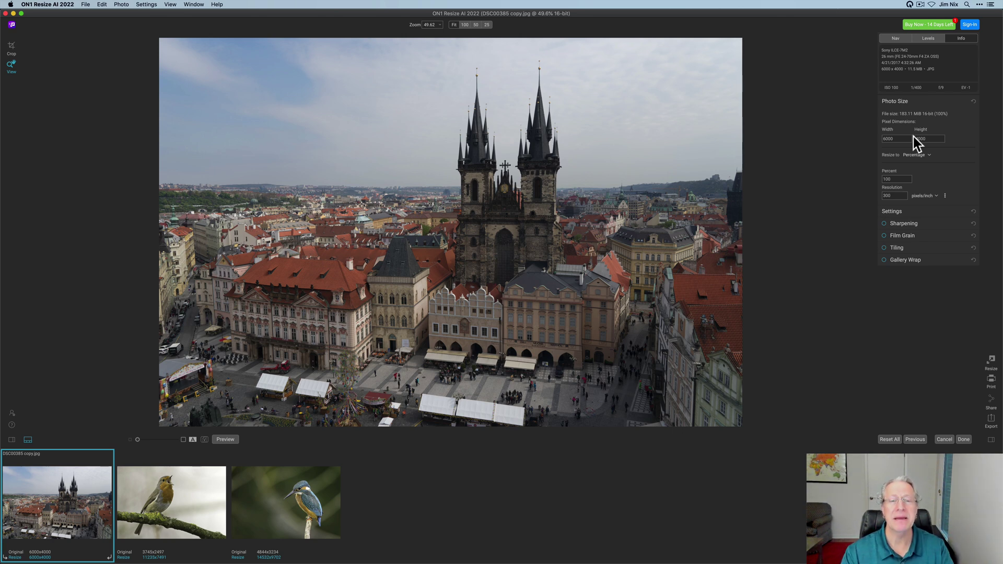
{"action": "left_click", "coordinate": [697, 112]}
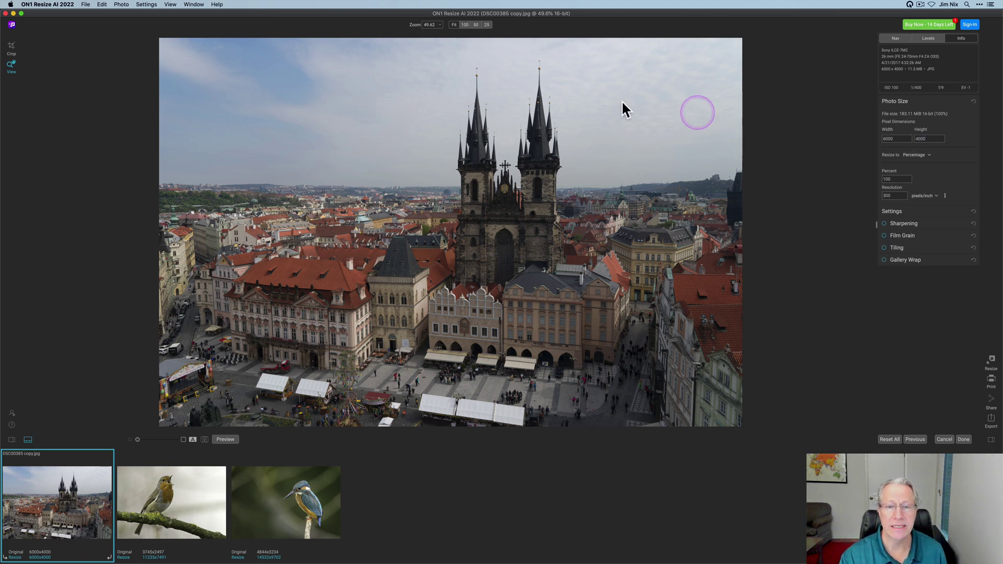
Step: Zoom to 100% then 400% on the church towers, then return to Fit
{"action": "left_click", "coordinate": [464, 25]}
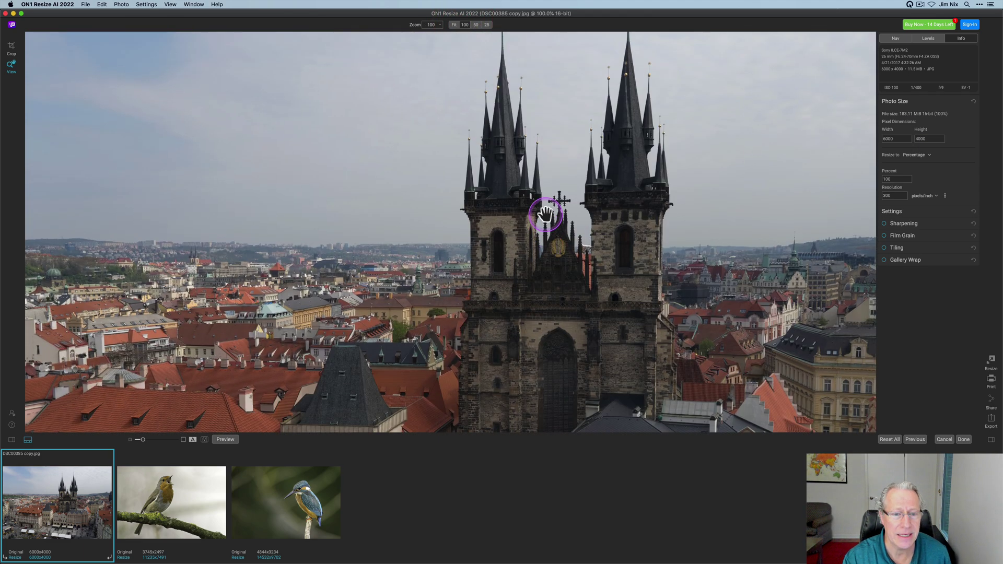
{"action": "left_click_drag", "start_coordinate": [545, 215], "coordinate": [544, 216]}
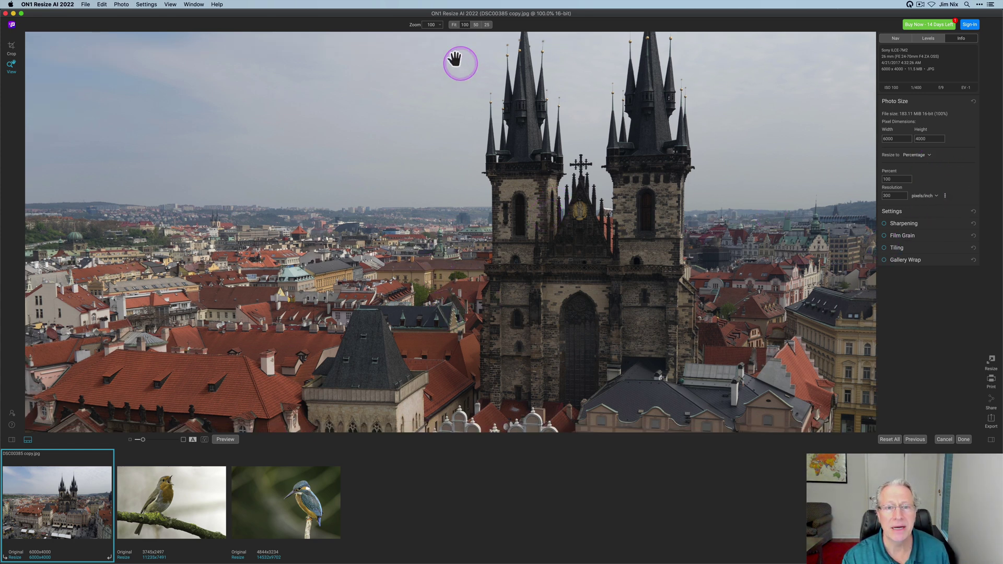
{"action": "left_click_drag", "start_coordinate": [418, 24], "coordinate": [448, 24]}
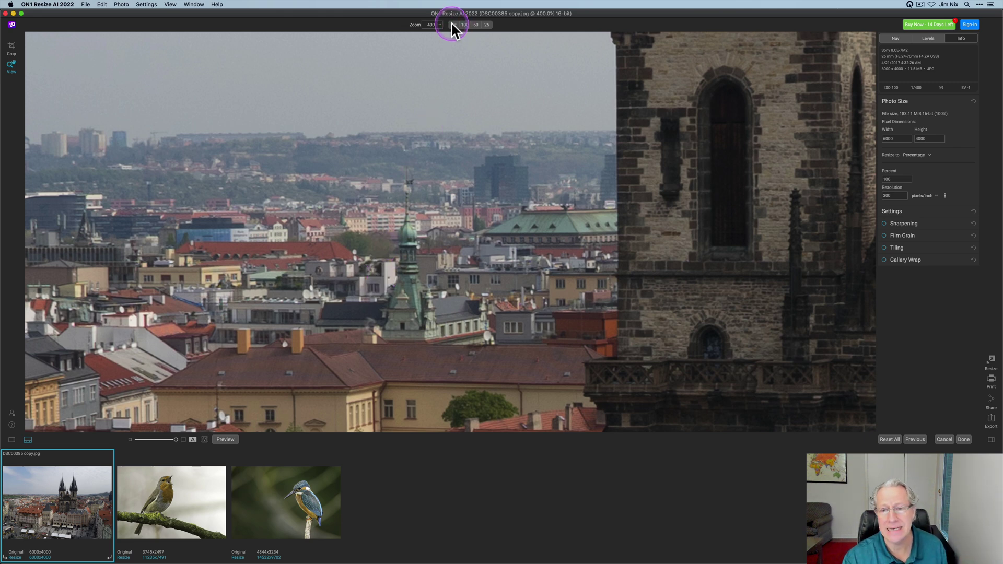
{"action": "scroll", "coordinate": [654, 251], "scroll_direction": "right", "scroll_amount": 8}
{"action": "scroll", "coordinate": [654, 251], "scroll_direction": "up", "scroll_amount": 3}
{"action": "scroll", "coordinate": [655, 251], "scroll_direction": "right", "scroll_amount": 3}
{"action": "scroll", "coordinate": [654, 251], "scroll_direction": "up", "scroll_amount": 2}
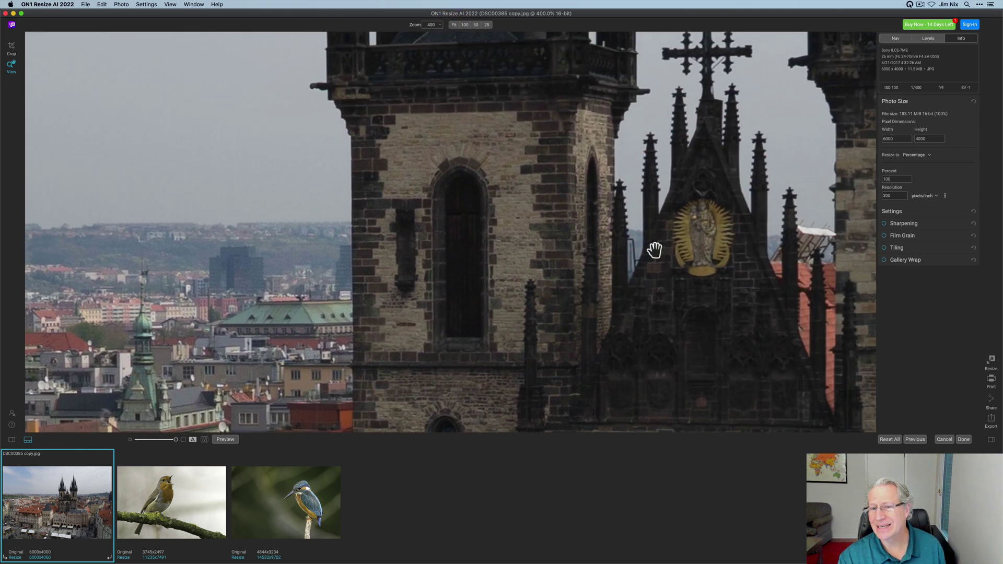
{"action": "left_click", "coordinate": [453, 24]}
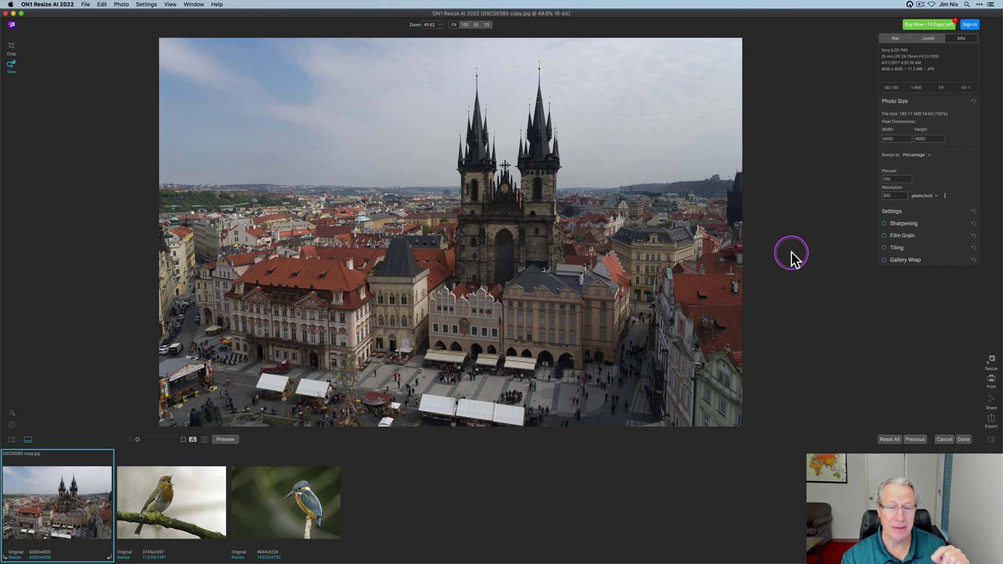
Step: Keep Percentage and set the Prague enlargement to 300%, giving 18000 × 12000 pixels
{"action": "left_click", "coordinate": [921, 153]}
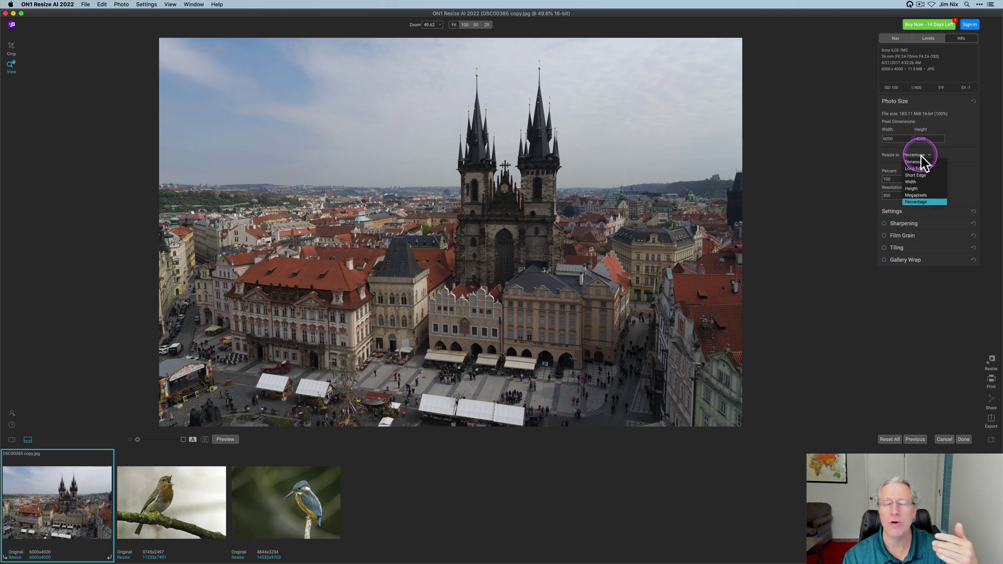
{"action": "left_click", "coordinate": [917, 155]}
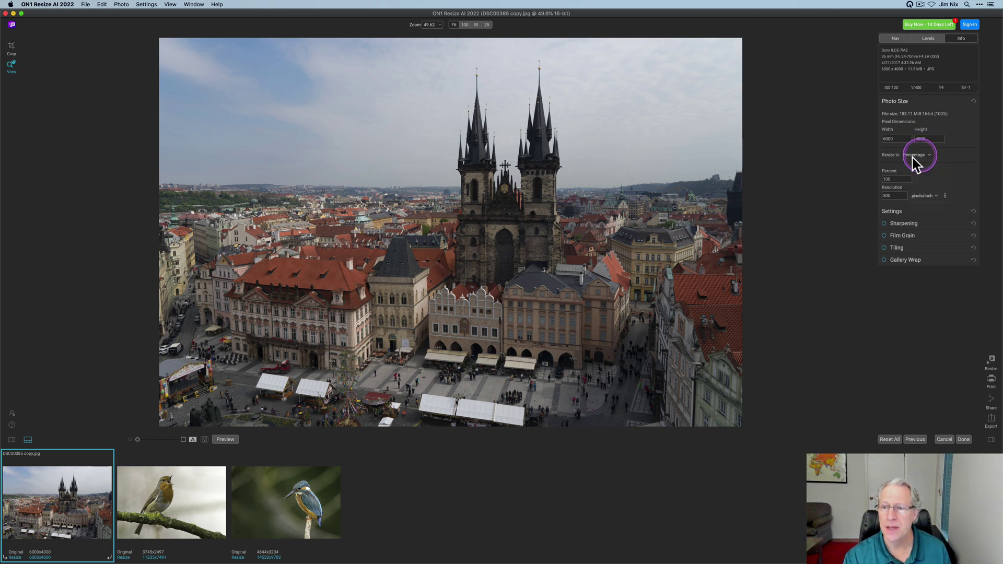
{"action": "left_click", "coordinate": [886, 178]}
{"action": "key", "text": "BackSpace"}
{"action": "type", "text": "3"}
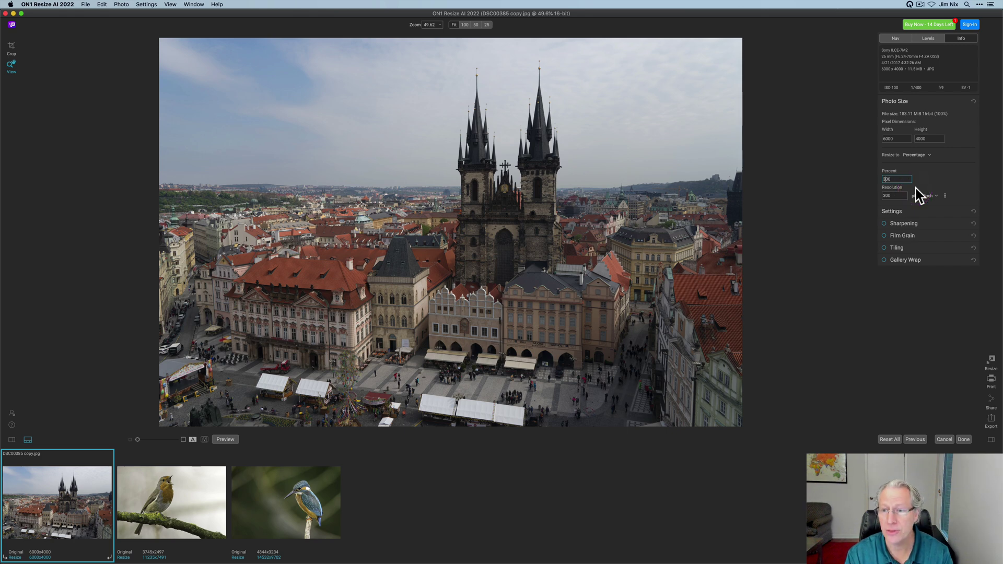
{"action": "key", "text": "Return"}
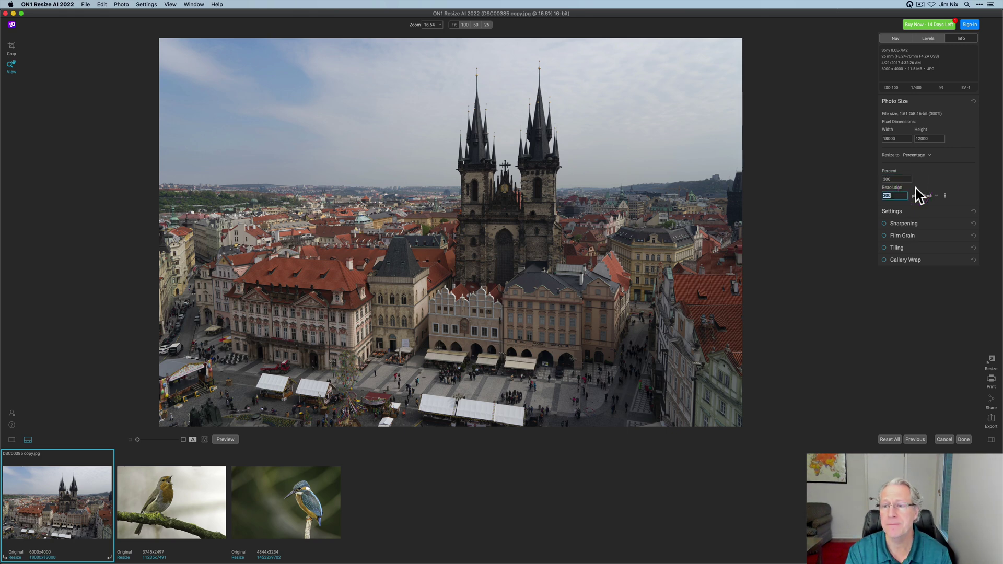
{"action": "left_click", "coordinate": [826, 199]}
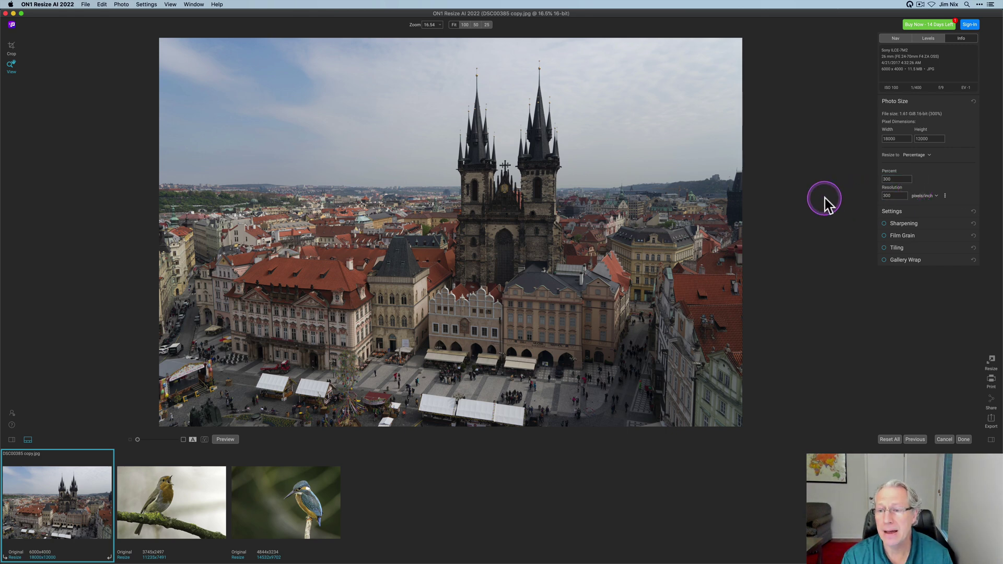
Step: Check the resolution units and preset resolutions, leaving 300 pixels/inch unchanged
{"action": "left_click", "coordinate": [933, 197]}
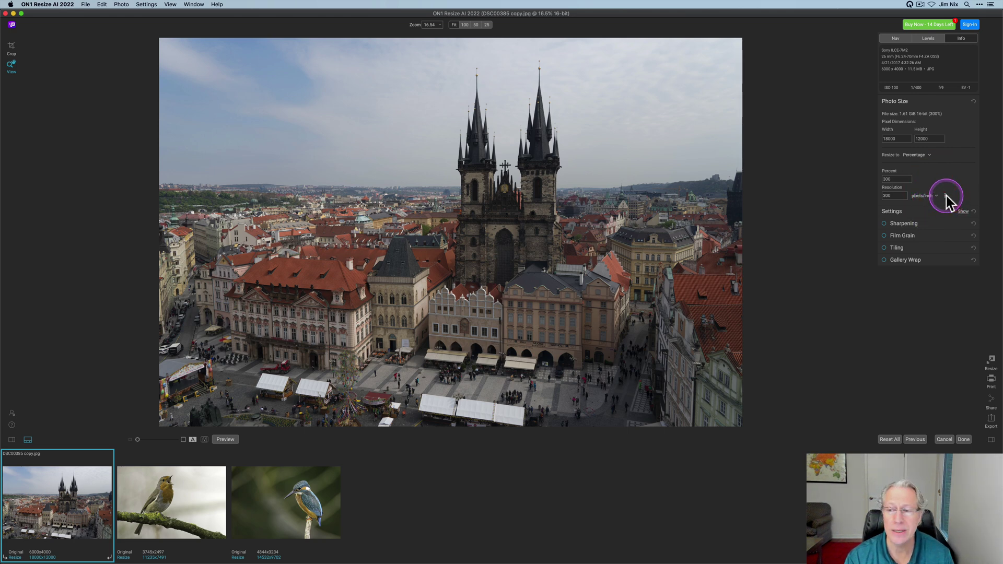
{"action": "left_click", "coordinate": [946, 196]}
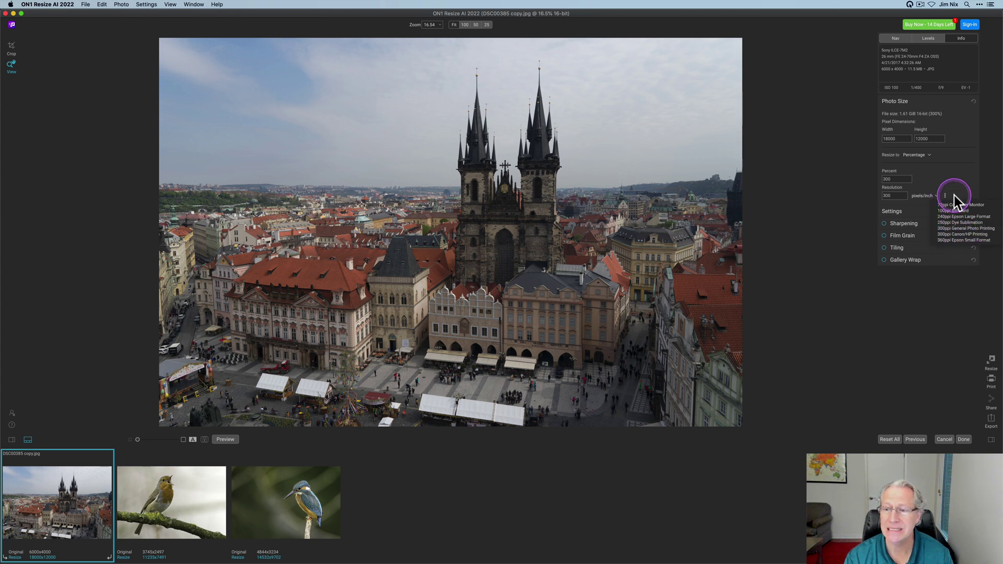
{"action": "left_click", "coordinate": [954, 196]}
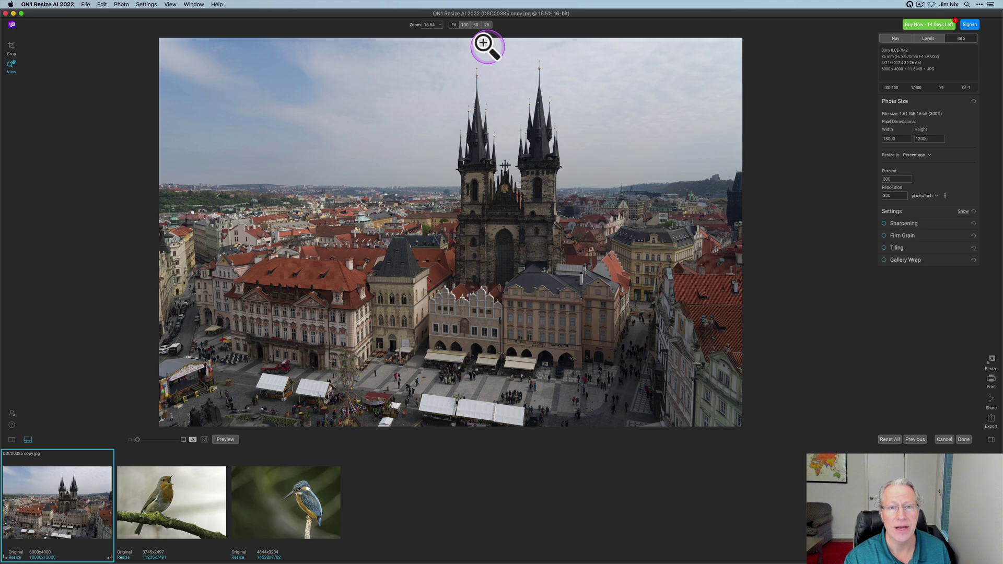
Step: View the 300% Prague result at 100% around the church towers and golden statue
{"action": "left_click", "coordinate": [465, 24]}
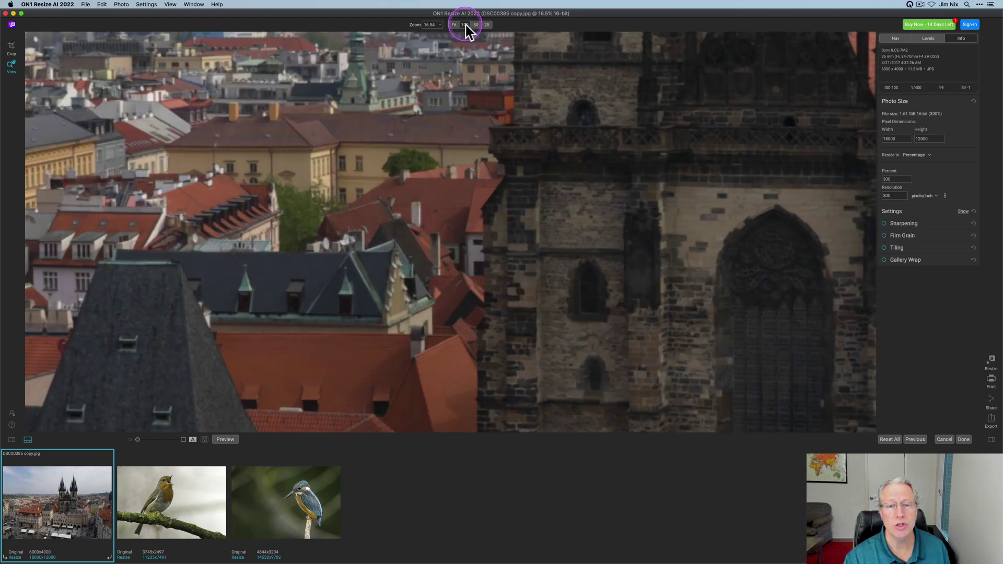
{"action": "left_click", "coordinate": [539, 216]}
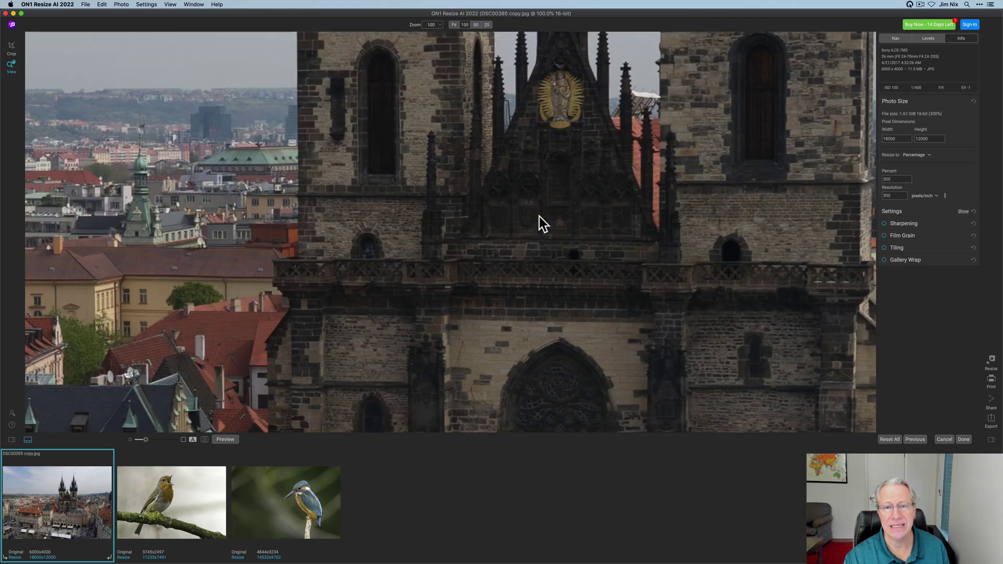
{"action": "scroll", "coordinate": [539, 217], "scroll_direction": "up", "scroll_amount": 5}
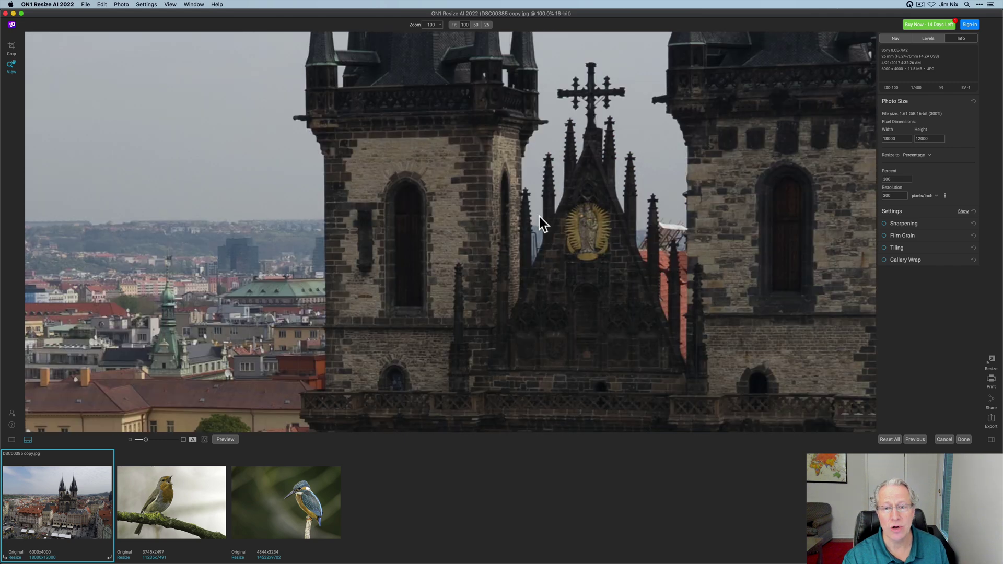
{"action": "scroll", "coordinate": [539, 217], "scroll_direction": "up", "scroll_amount": 3}
{"action": "left_click", "coordinate": [563, 285]}
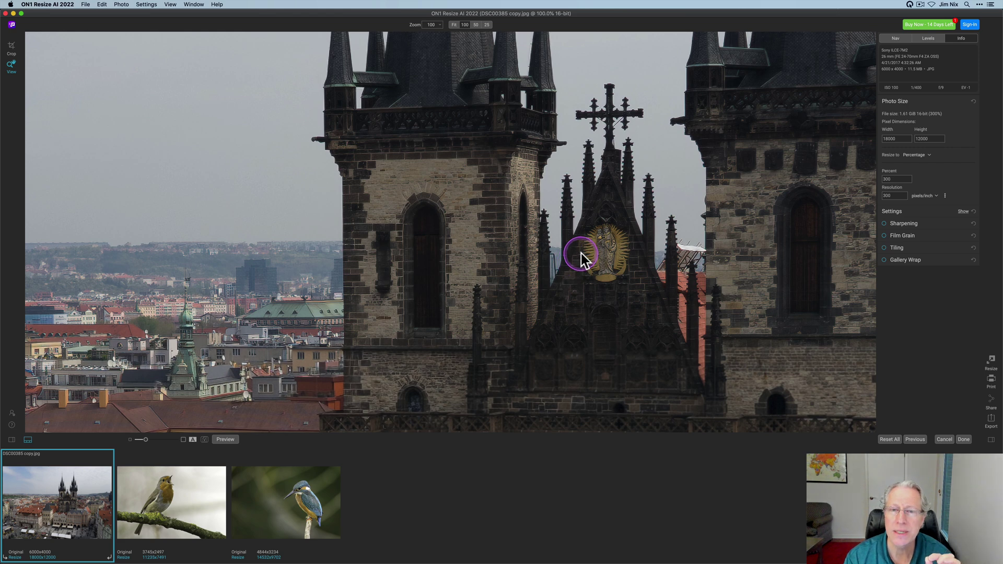
Step: Toggle the original preview, then sweep the split divider past the statue, tower and distant city
{"action": "left_click", "coordinate": [228, 441]}
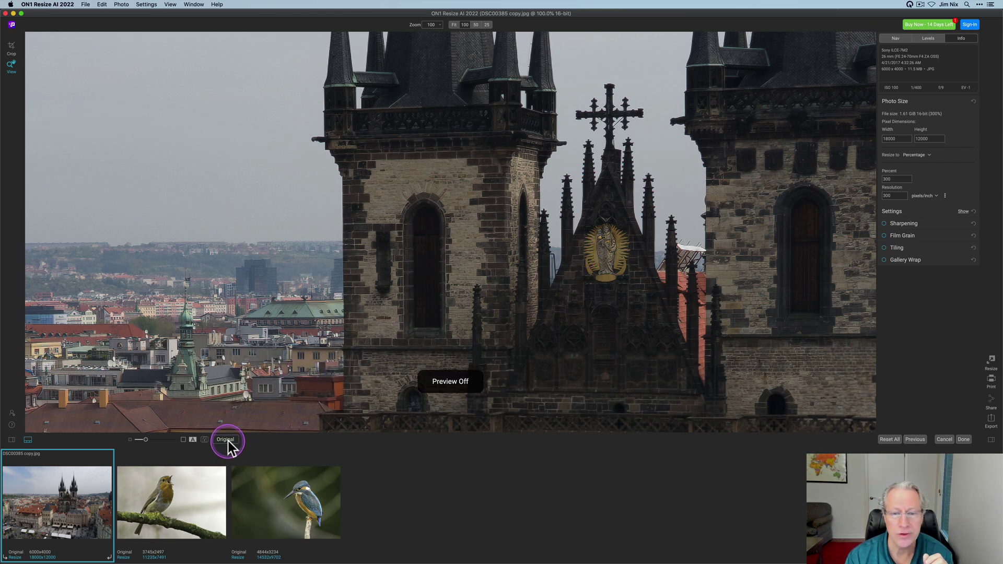
{"action": "left_click", "coordinate": [227, 443]}
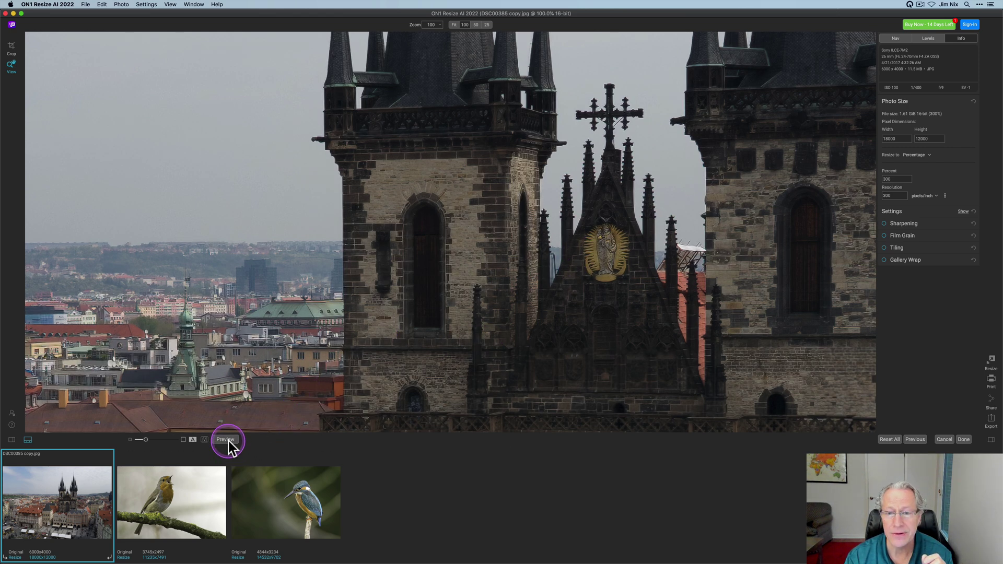
{"action": "left_click", "coordinate": [193, 439]}
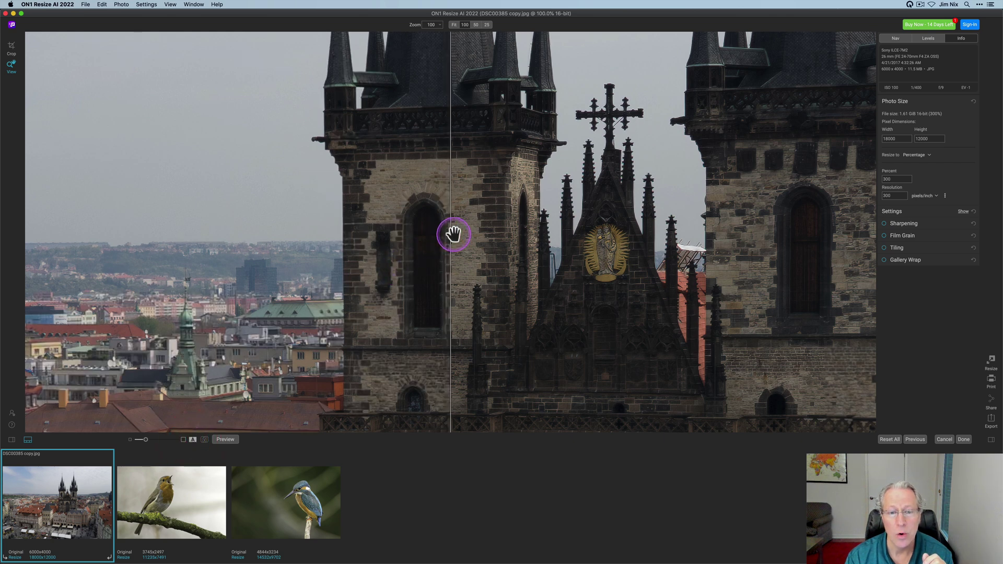
{"action": "left_click_drag", "start_coordinate": [453, 234], "coordinate": [656, 232]}
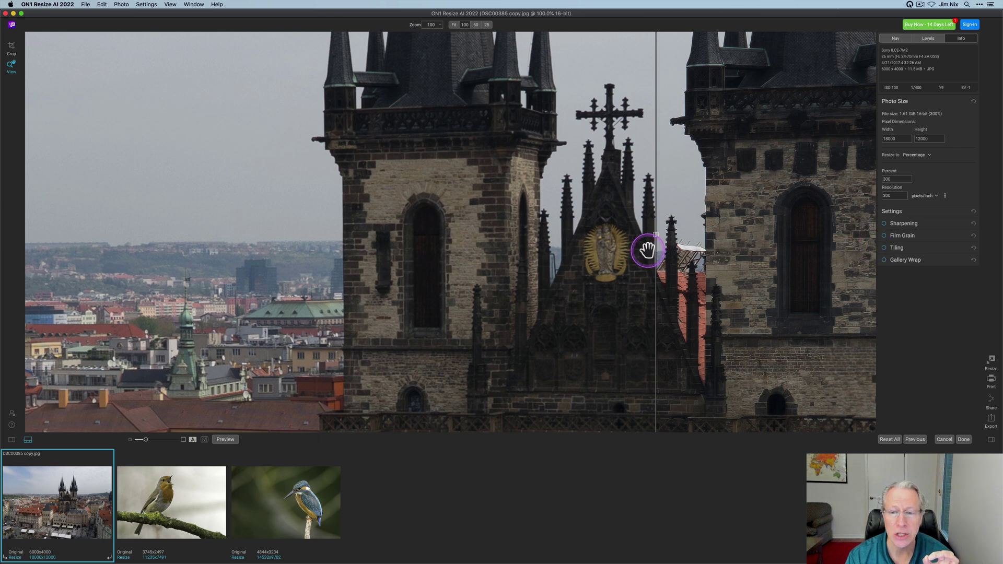
{"action": "left_click_drag", "start_coordinate": [657, 233], "coordinate": [226, 282]}
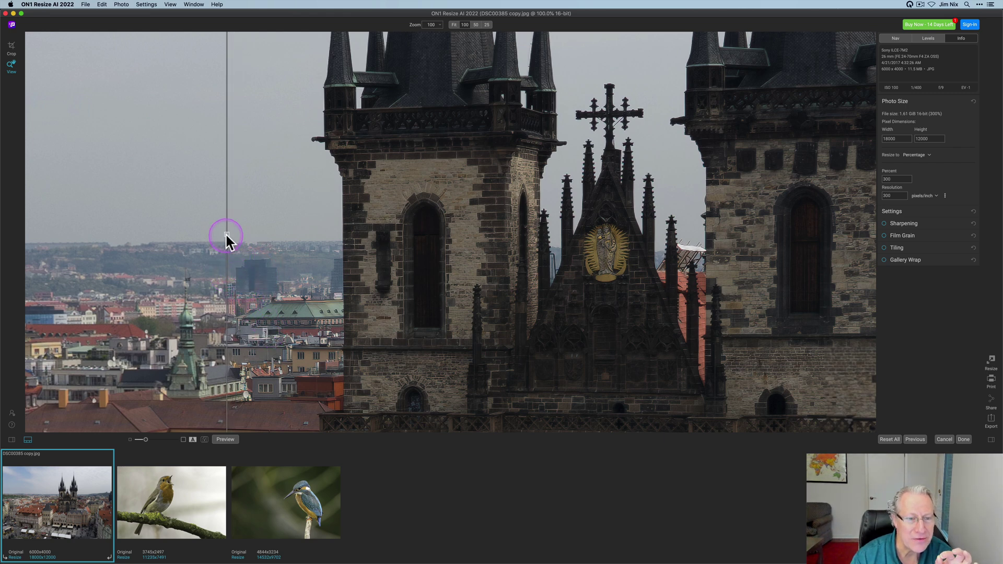
{"action": "left_click_drag", "start_coordinate": [226, 236], "coordinate": [119, 260]}
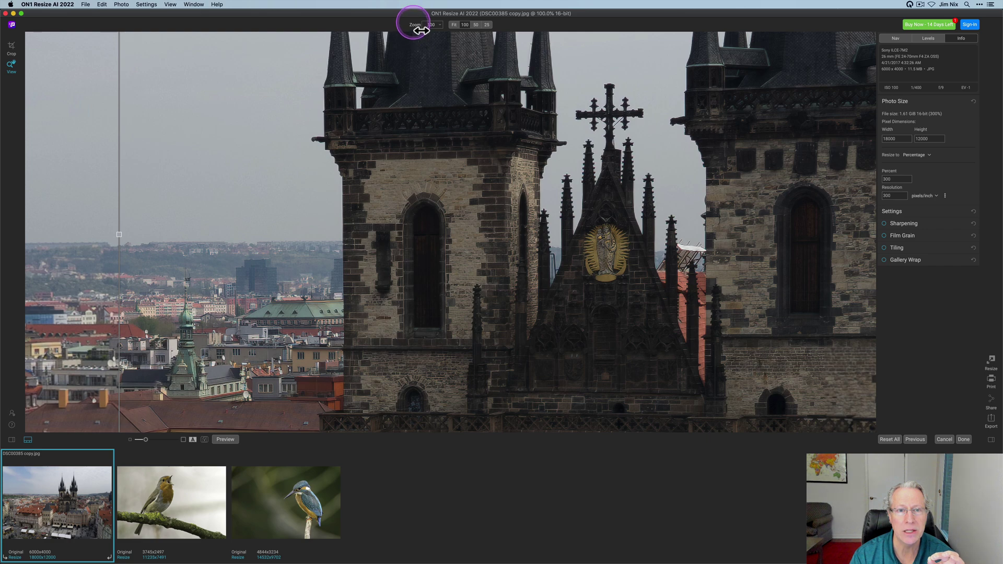
Step: Compare the rooftops in split view at 150%, then return to 100%
{"action": "left_click_drag", "start_coordinate": [421, 31], "coordinate": [411, 32]}
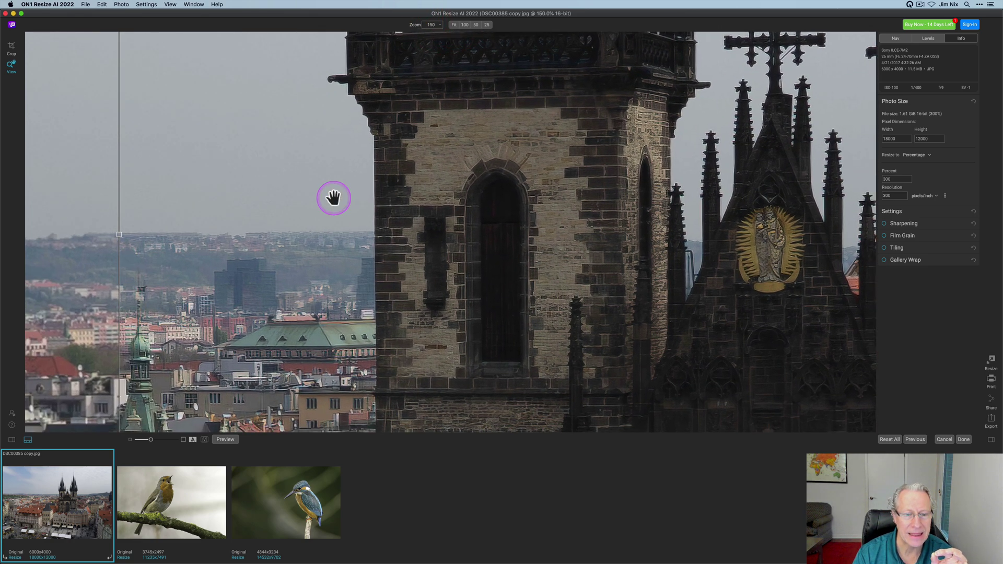
{"action": "scroll", "coordinate": [333, 197], "scroll_direction": "left", "scroll_amount": 8}
{"action": "scroll", "coordinate": [333, 197], "scroll_direction": "down", "scroll_amount": 4}
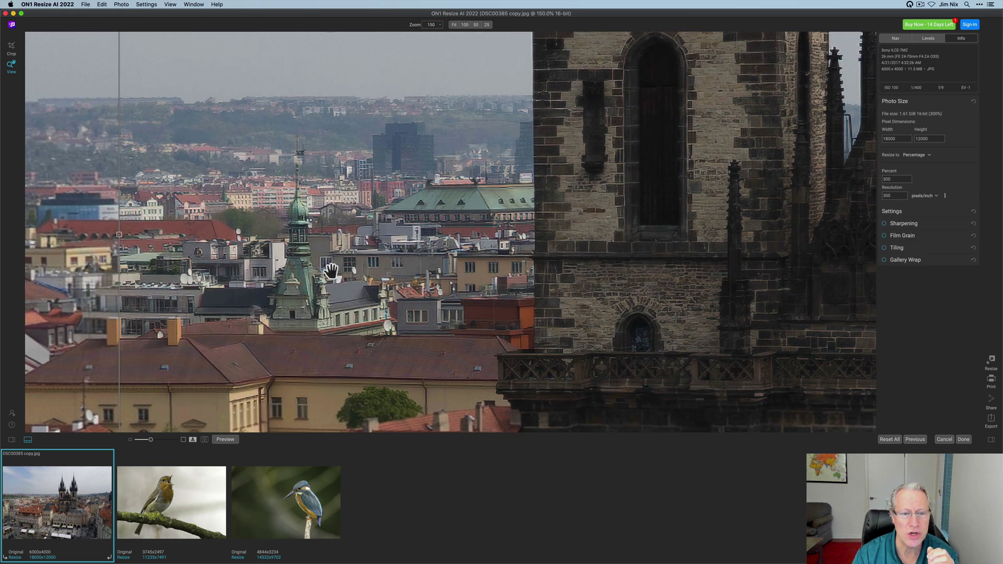
{"action": "left_click", "coordinate": [213, 267]}
{"action": "mouse_move", "coordinate": [213, 268]}
{"action": "left_mouse_down"}
{"action": "mouse_move", "coordinate": [165, 265]}
{"action": "mouse_move", "coordinate": [436, 286]}
{"action": "mouse_move", "coordinate": [203, 283]}
{"action": "left_mouse_up"}
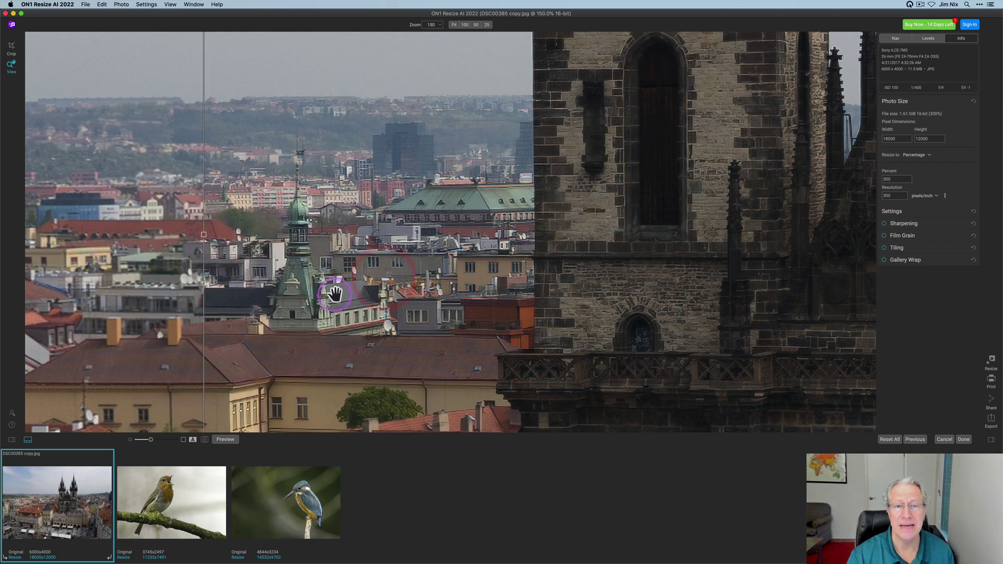
{"action": "left_click", "coordinate": [417, 198]}
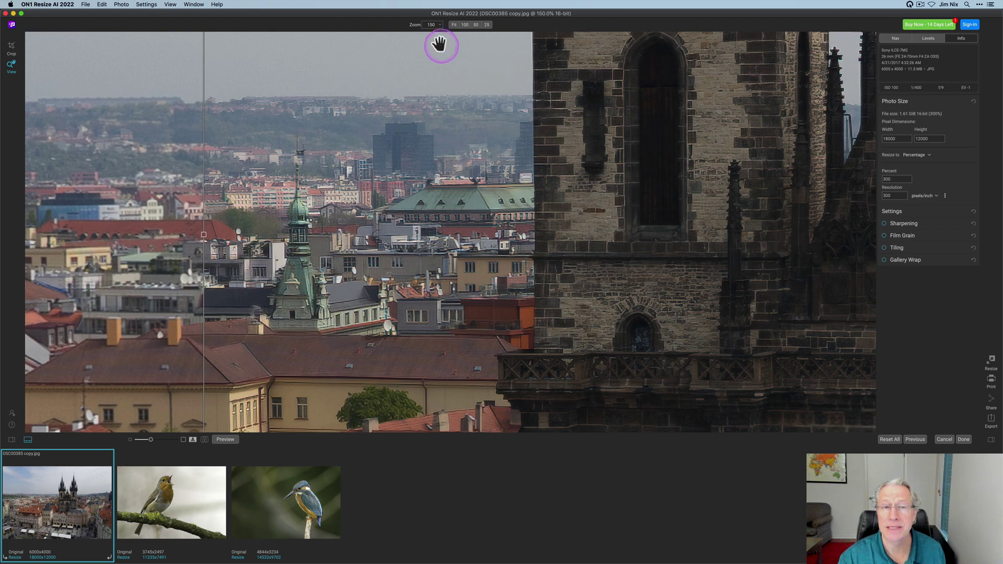
{"action": "left_click", "coordinate": [464, 24]}
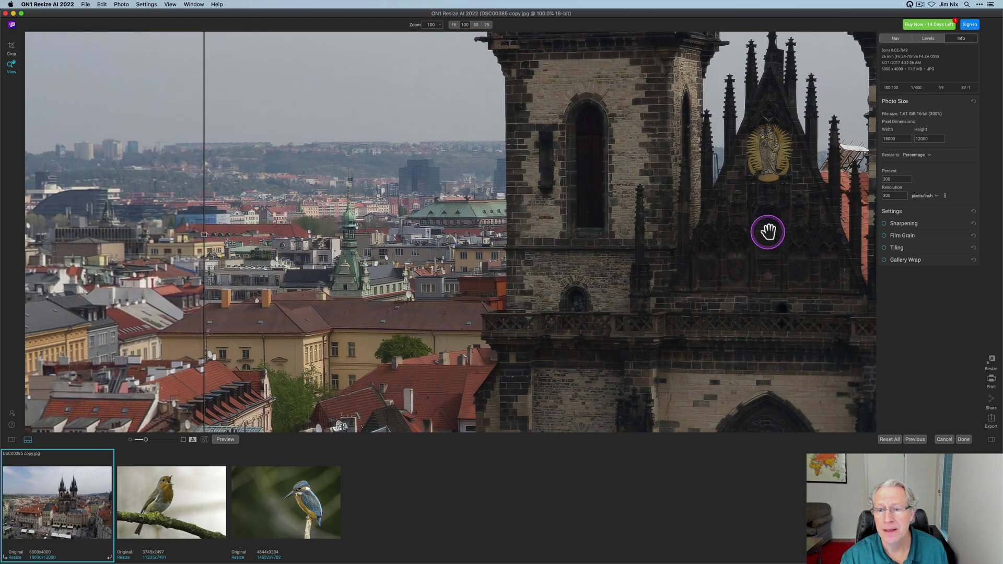
Step: Turn on sharpening and slide the split divider across the Prague church towers
{"action": "scroll", "coordinate": [767, 231], "scroll_direction": "right", "scroll_amount": 5}
{"action": "scroll", "coordinate": [766, 230], "scroll_direction": "up", "scroll_amount": 2}
{"action": "scroll", "coordinate": [768, 232], "scroll_direction": "right", "scroll_amount": 3}
{"action": "scroll", "coordinate": [769, 231], "scroll_direction": "up", "scroll_amount": 2}
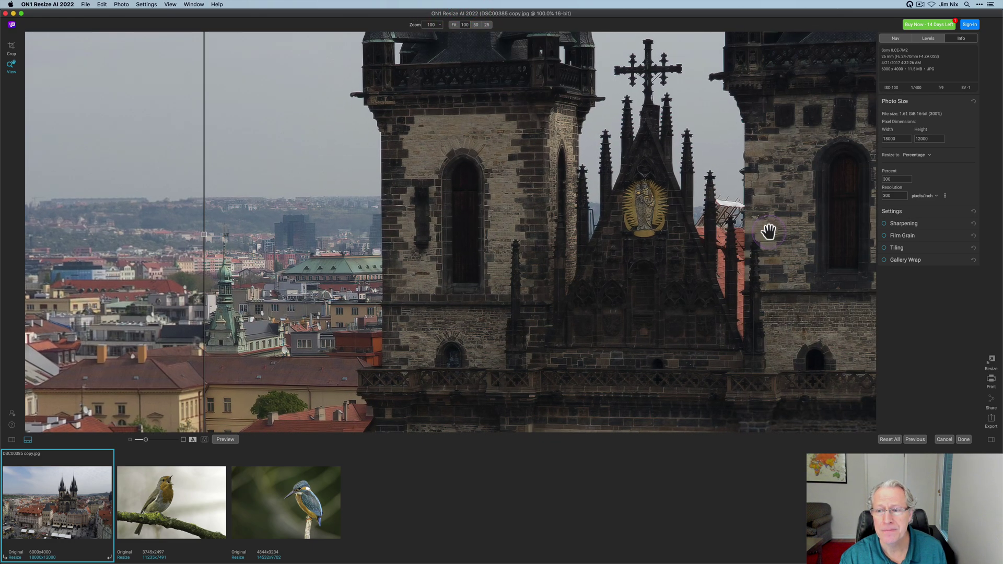
{"action": "left_click", "coordinate": [884, 224]}
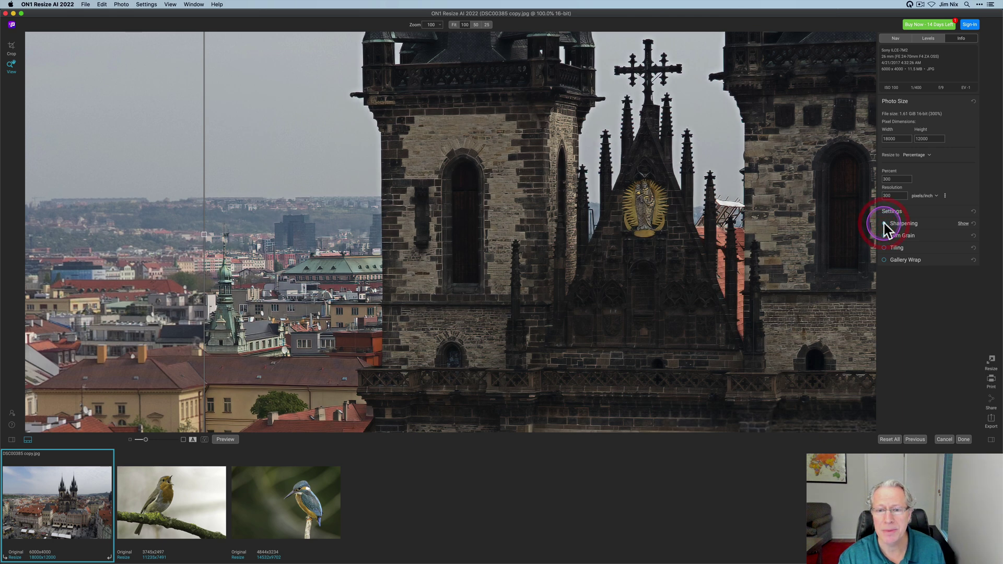
{"action": "left_click", "coordinate": [500, 291]}
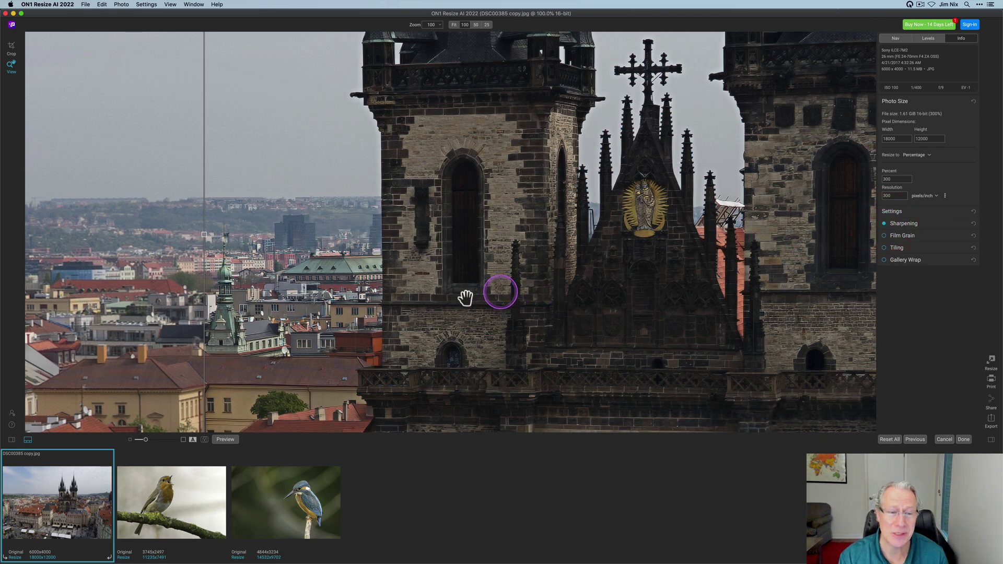
{"action": "left_click", "coordinate": [219, 236]}
{"action": "left_click_drag", "start_coordinate": [219, 236], "coordinate": [517, 236]}
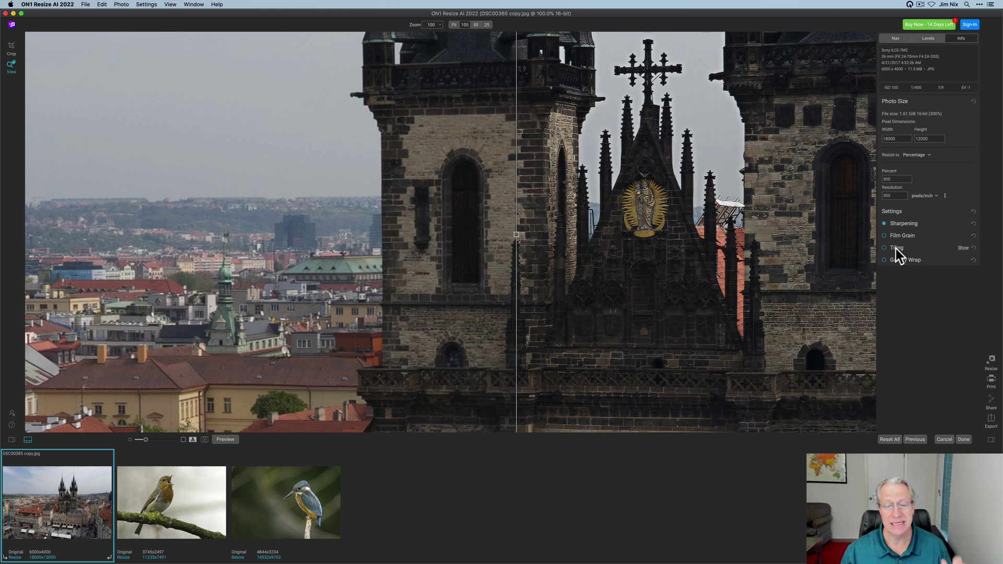
{"action": "left_click_drag", "start_coordinate": [717, 311], "coordinate": [655, 311]}
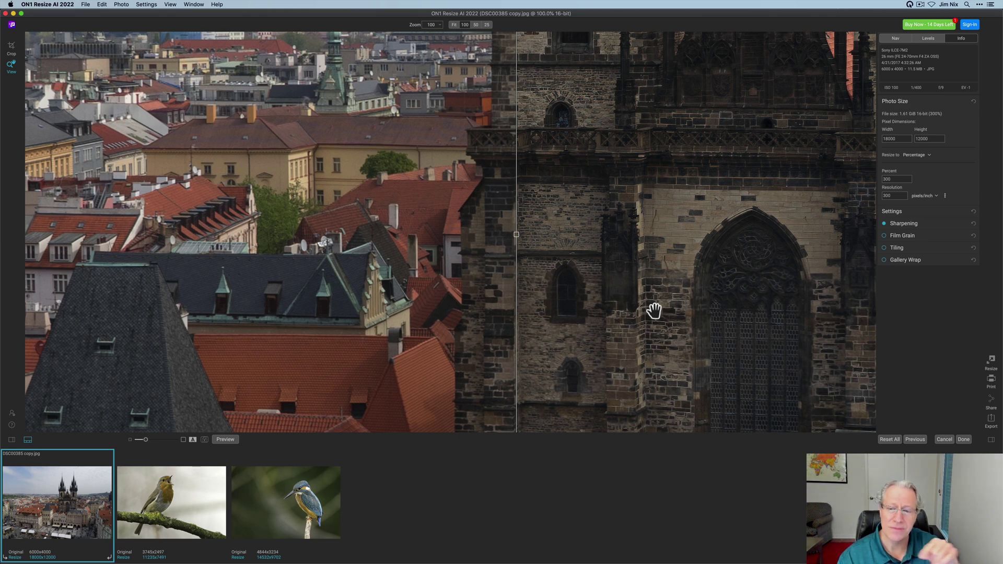
{"action": "left_click", "coordinate": [545, 267]}
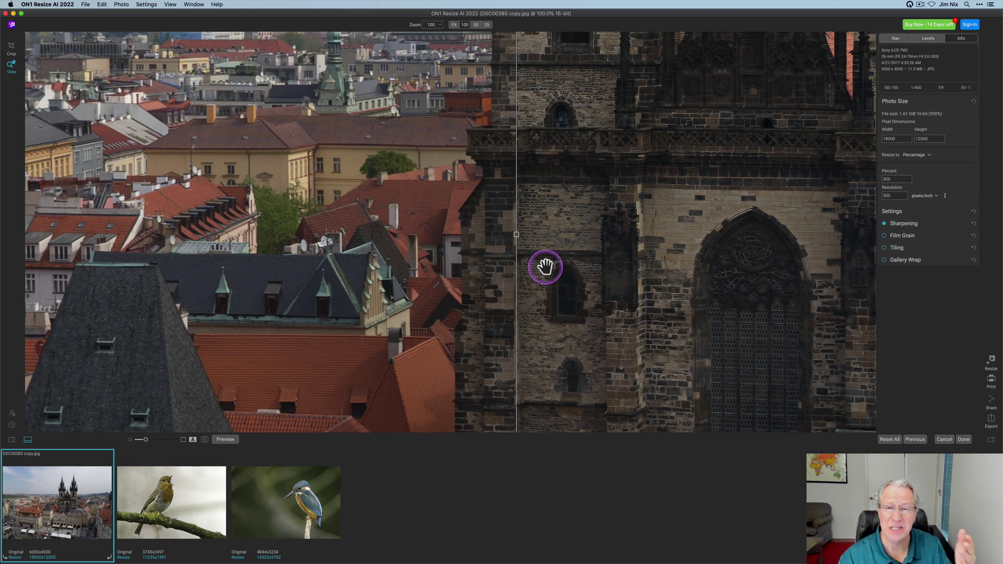